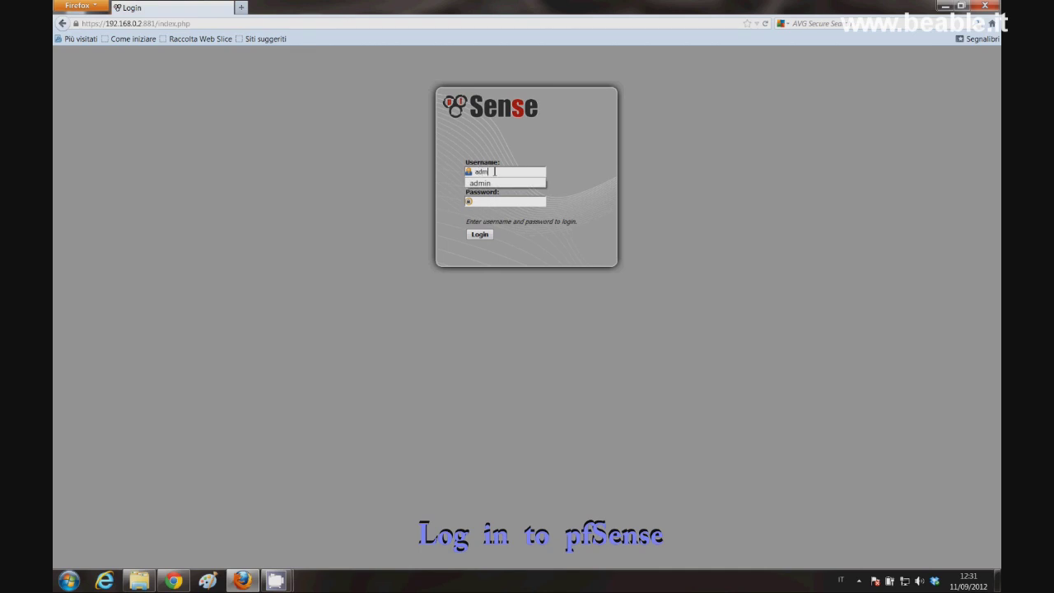
- Sign in to pfSense as the administrator and decline saving the password in the browser
{"action": "key", "text": "Tab"}
{"action": "type", "text": "****ns"}
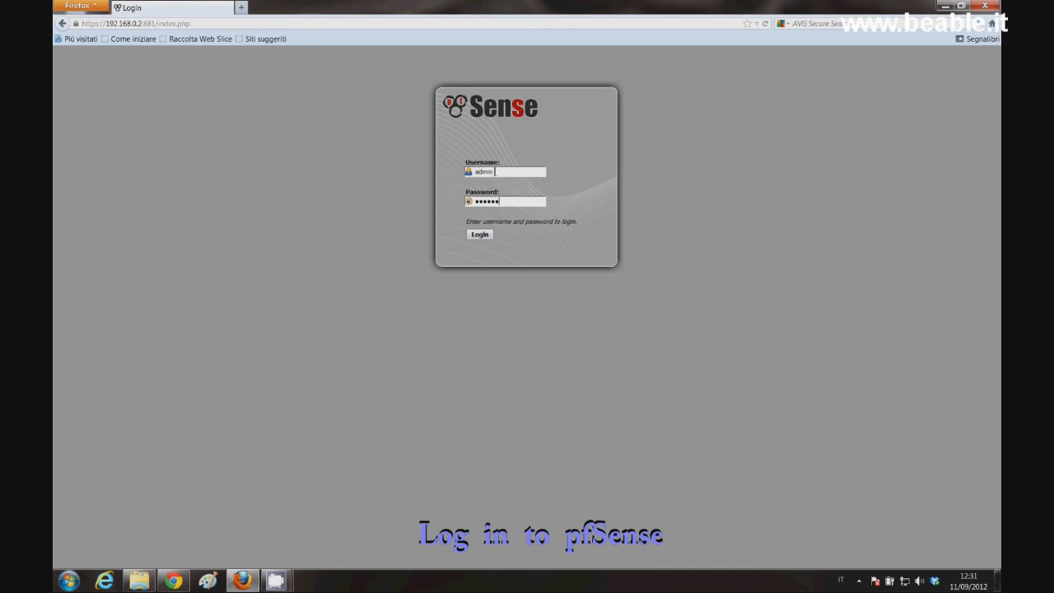
{"action": "type", "text": "*********"}
{"action": "key", "text": "Return"}
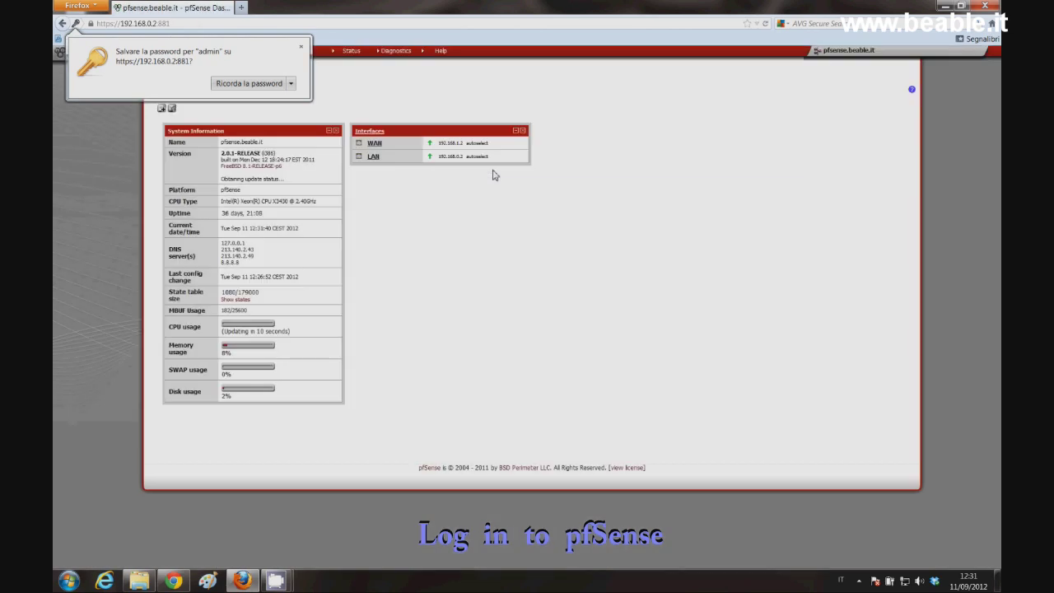
{"action": "left_click", "coordinate": [301, 47]}
- Go to the VPN > IPsec tunnels page
{"action": "mouse_move", "coordinate": [336, 79]}
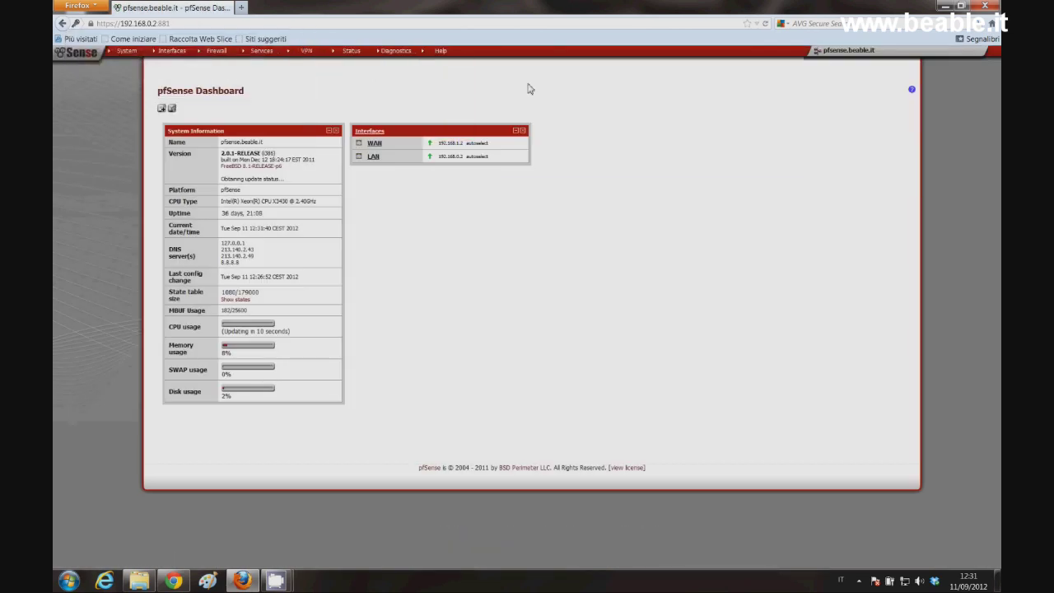
{"action": "mouse_move", "coordinate": [301, 51]}
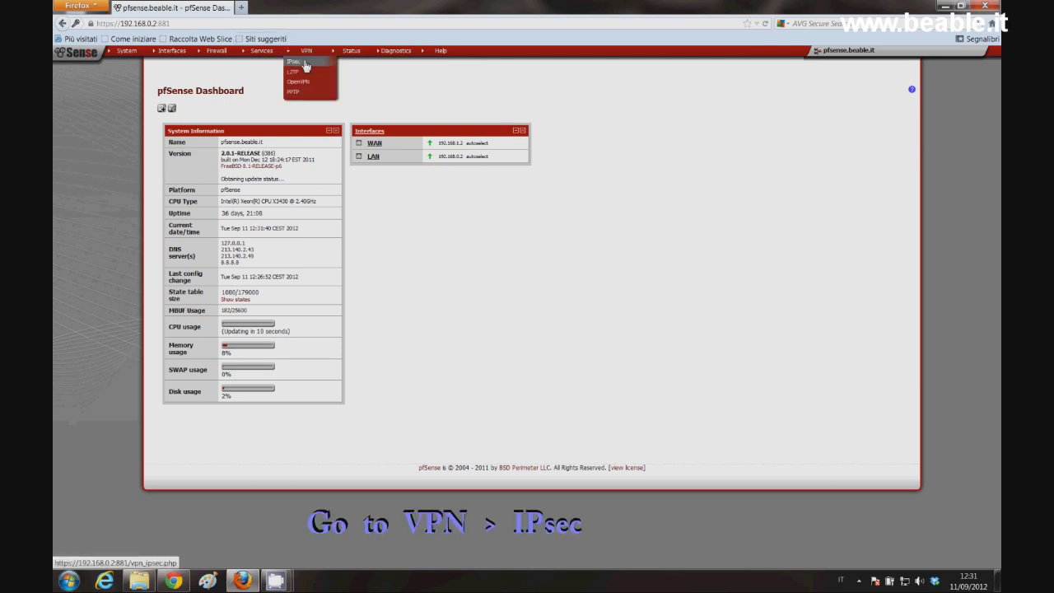
{"action": "left_click", "coordinate": [305, 64]}
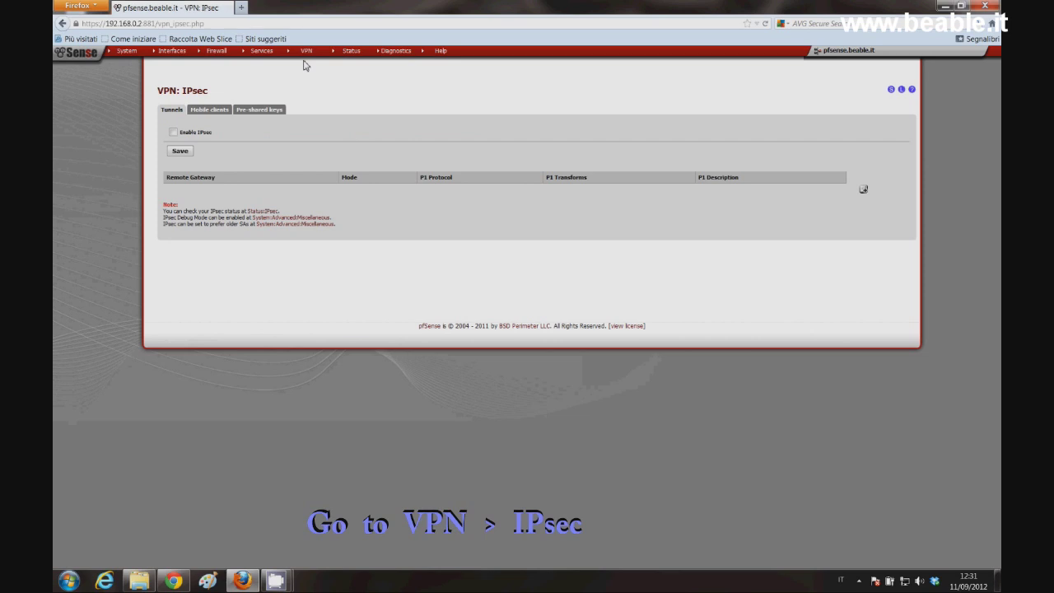
- On Mobile clients, enable mobile support, provide virtual IPs from 192.168.200.0/24, and save
{"action": "left_click", "coordinate": [212, 111]}
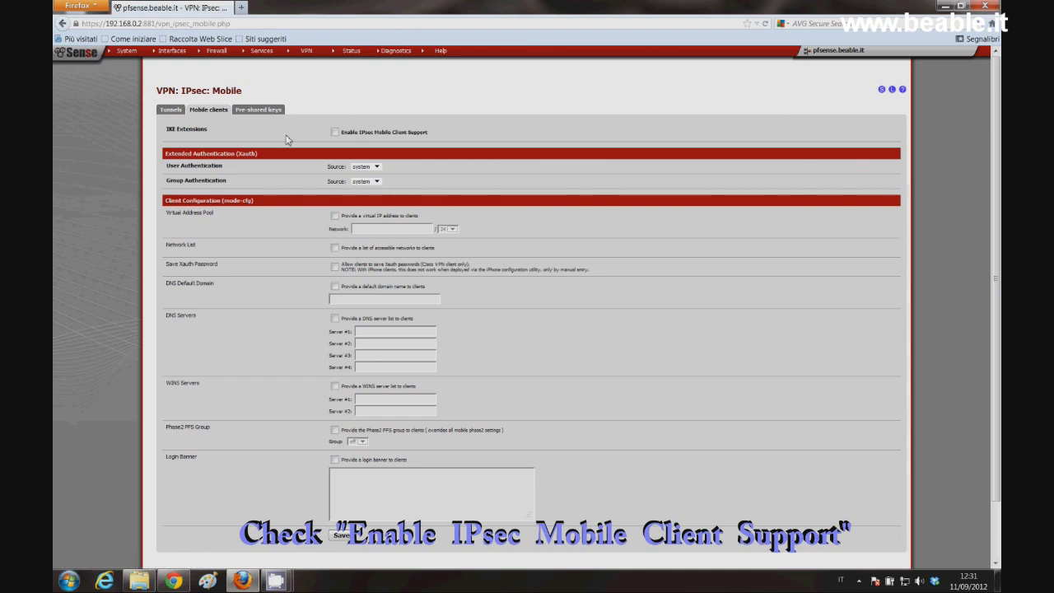
{"action": "left_click", "coordinate": [335, 133]}
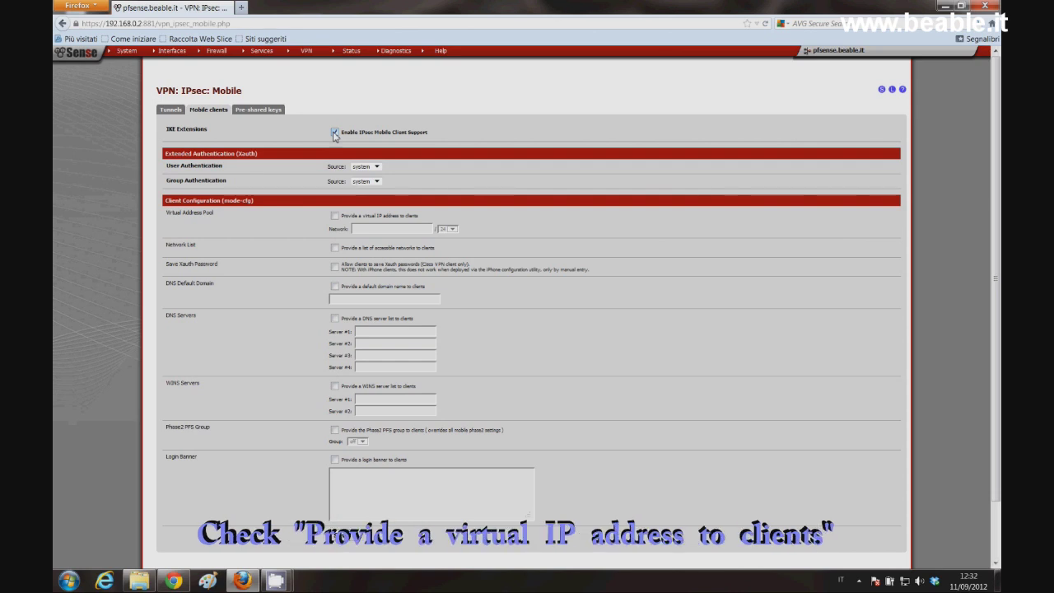
{"action": "left_click", "coordinate": [335, 215]}
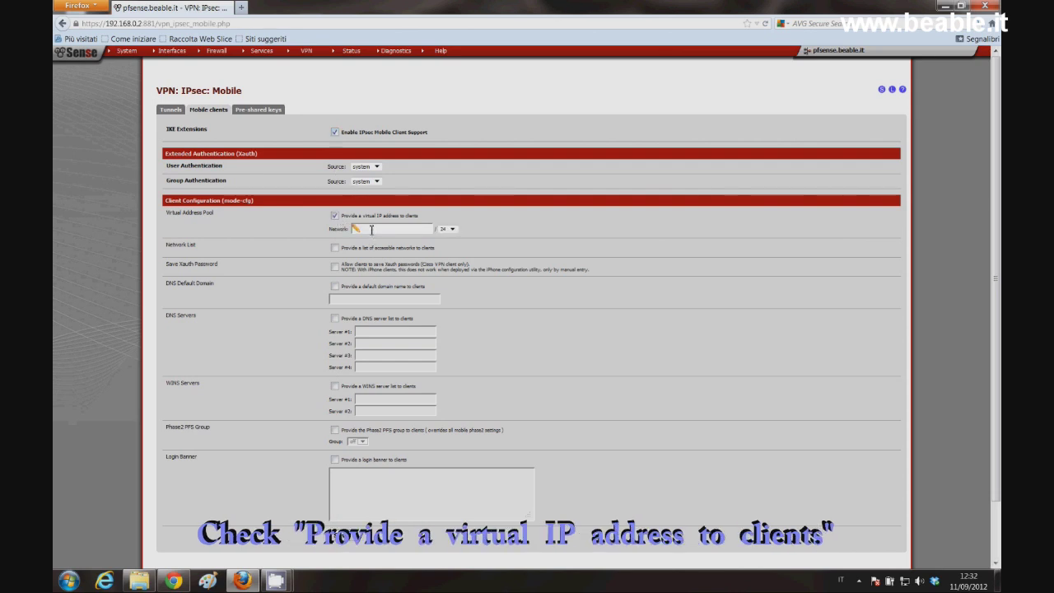
{"action": "left_click", "coordinate": [371, 229]}
{"action": "type", "text": "192.168"}
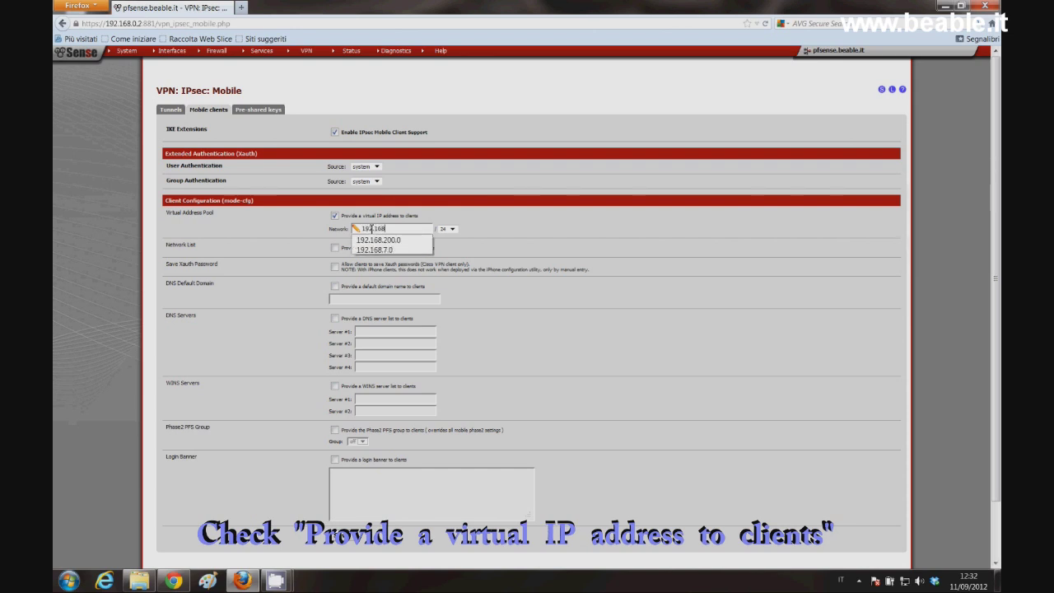
{"action": "key", "text": "Down"}
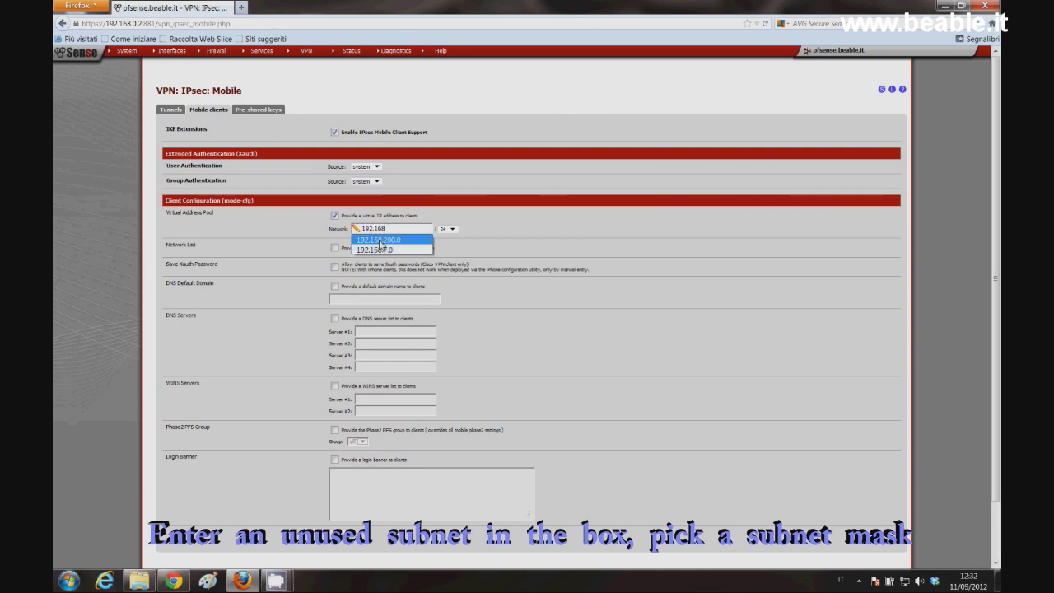
{"action": "left_click", "coordinate": [380, 242]}
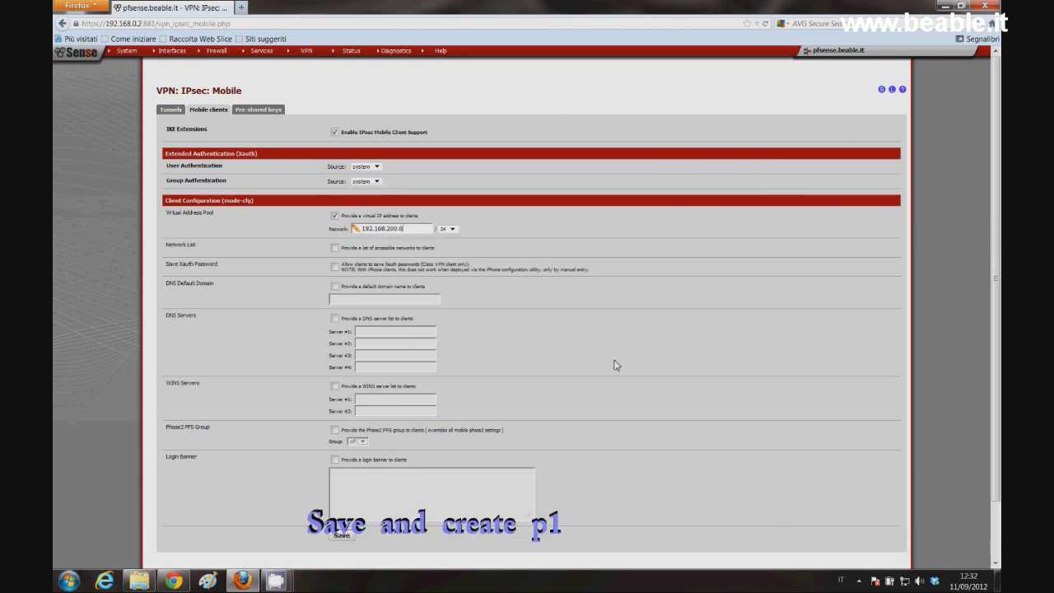
{"action": "left_click", "coordinate": [335, 536]}
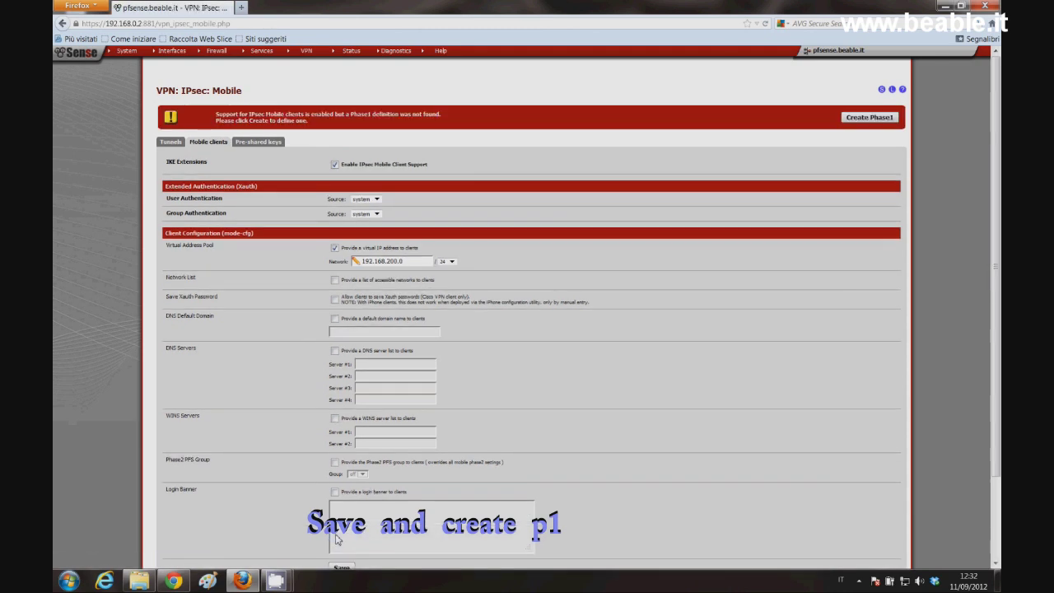
- Create the missing Phase 1 entry with Mutual PSK + Xauth authentication
{"action": "left_click", "coordinate": [880, 118]}
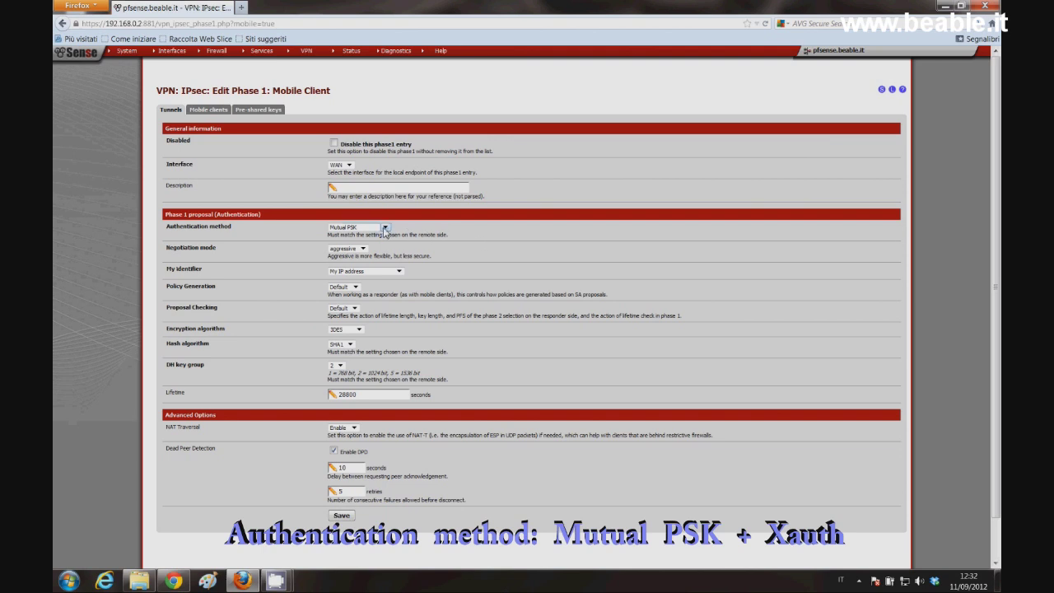
{"action": "left_click", "coordinate": [384, 228]}
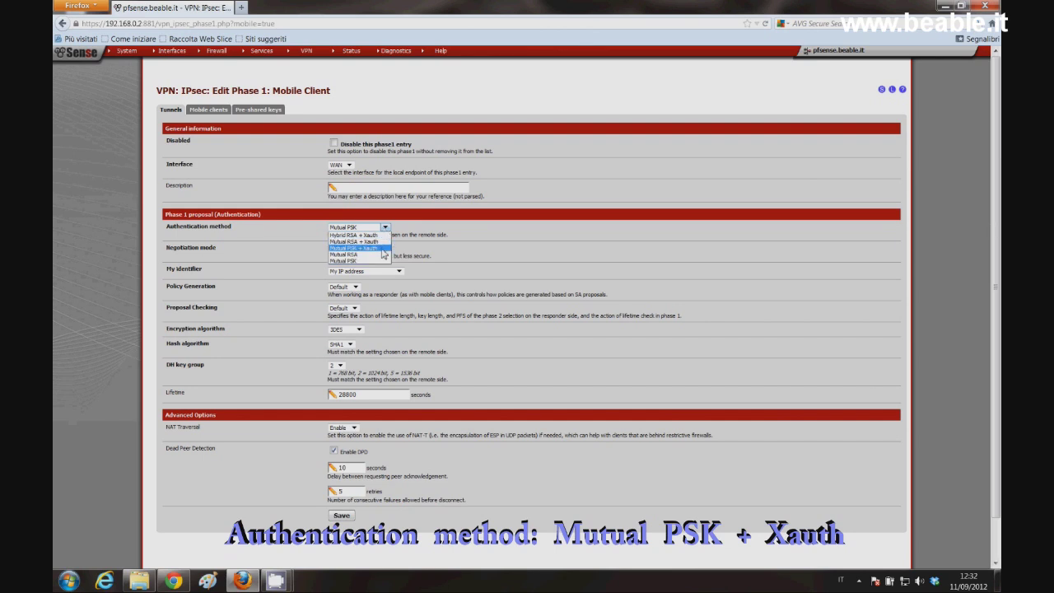
{"action": "left_click", "coordinate": [382, 248]}
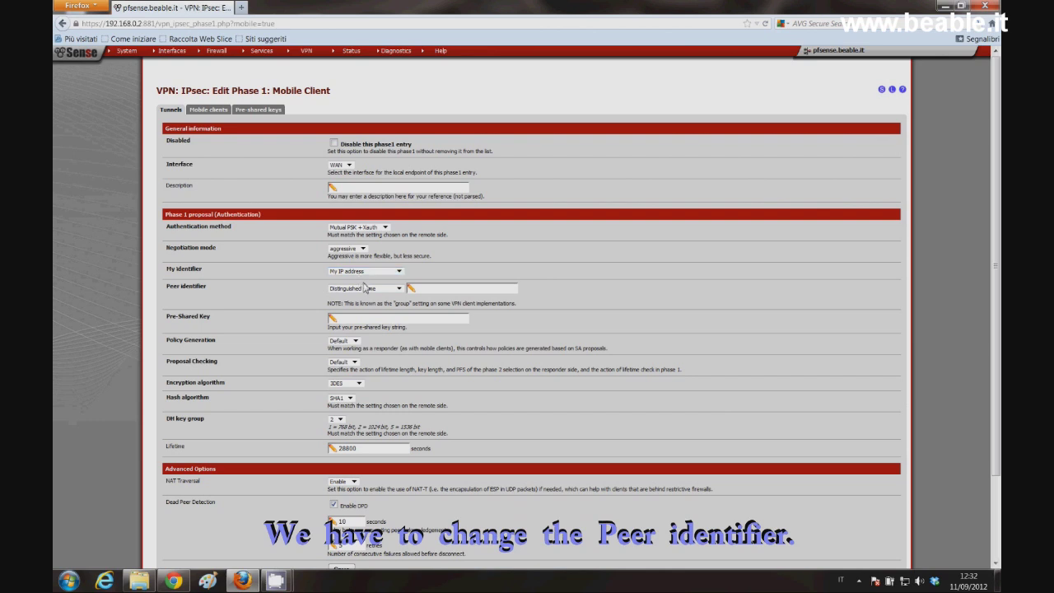
- Set the peer identifier to a user distinguished name (an e-mail address) and enter the pre-shared key
{"action": "left_click", "coordinate": [399, 290]}
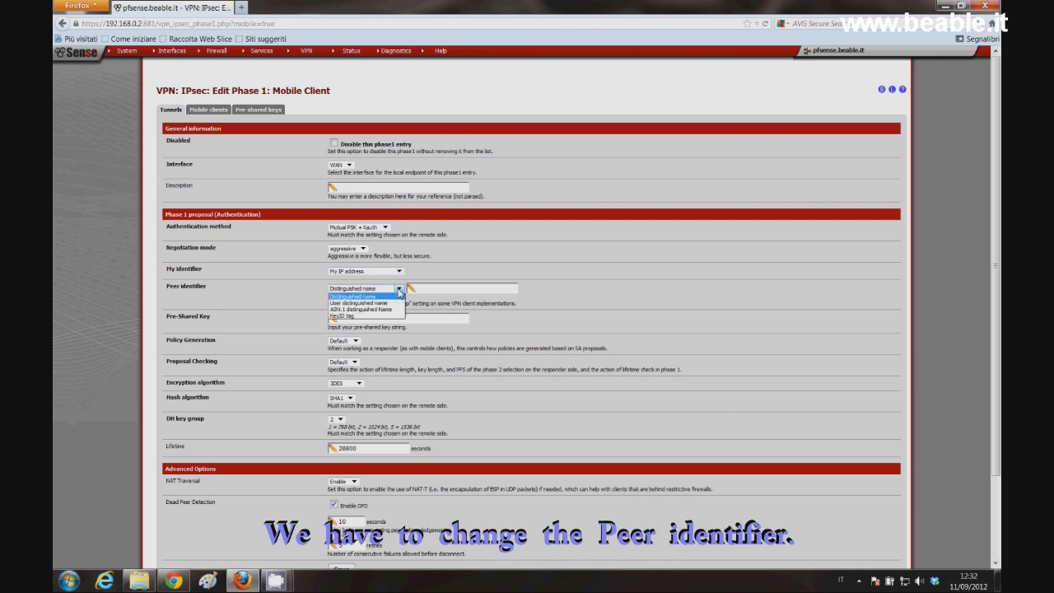
{"action": "left_click", "coordinate": [381, 303]}
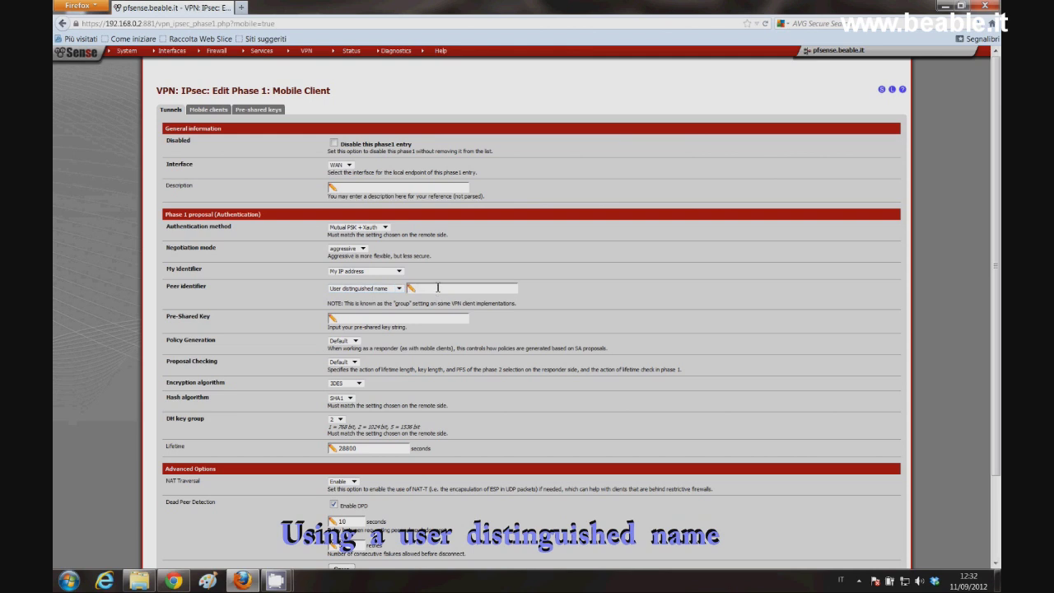
{"action": "left_click", "coordinate": [437, 287]}
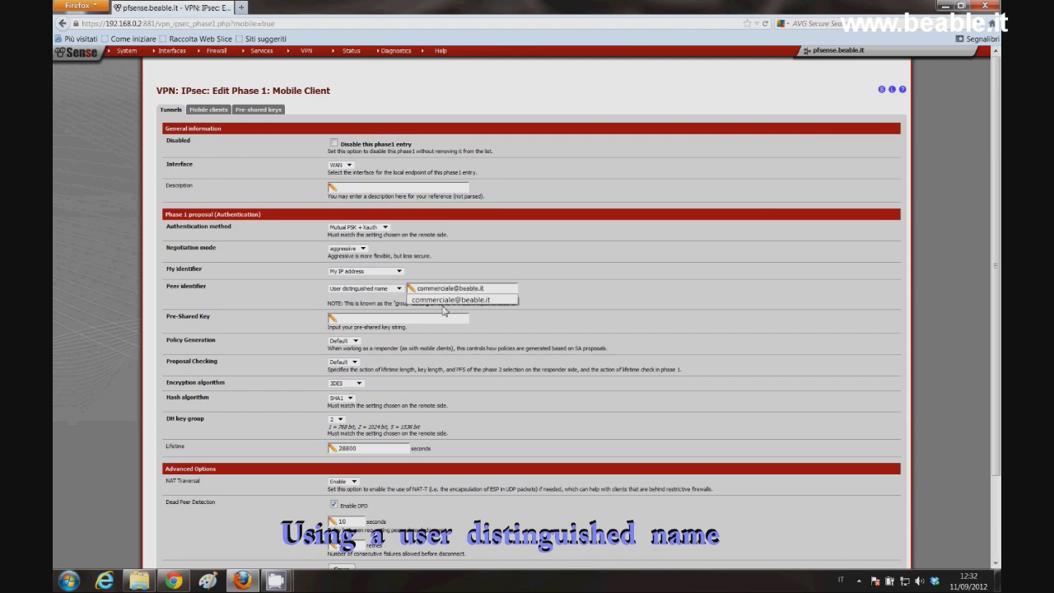
{"action": "left_click", "coordinate": [442, 301]}
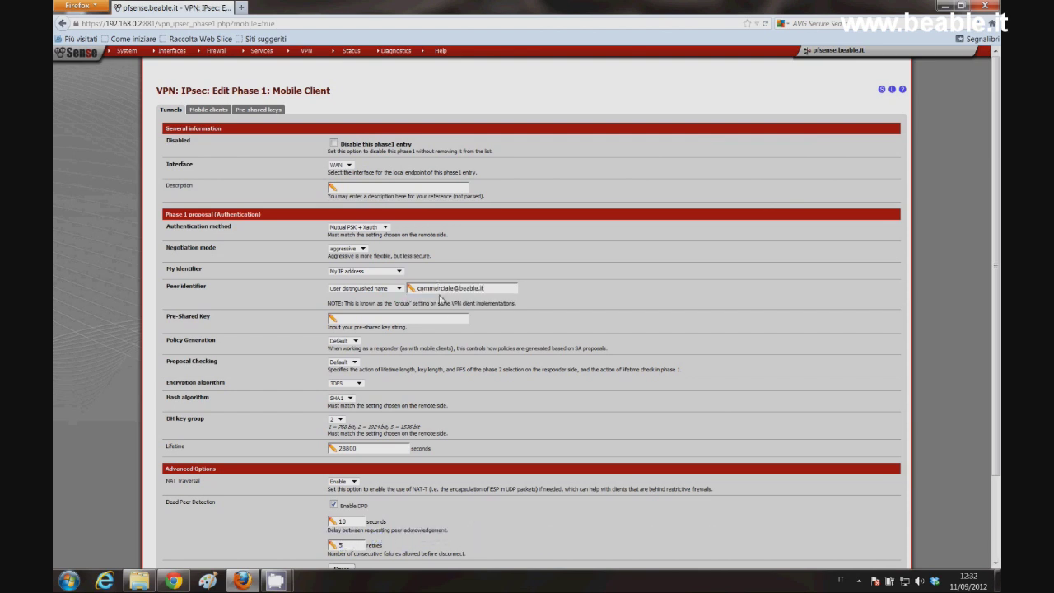
{"action": "left_click", "coordinate": [402, 320]}
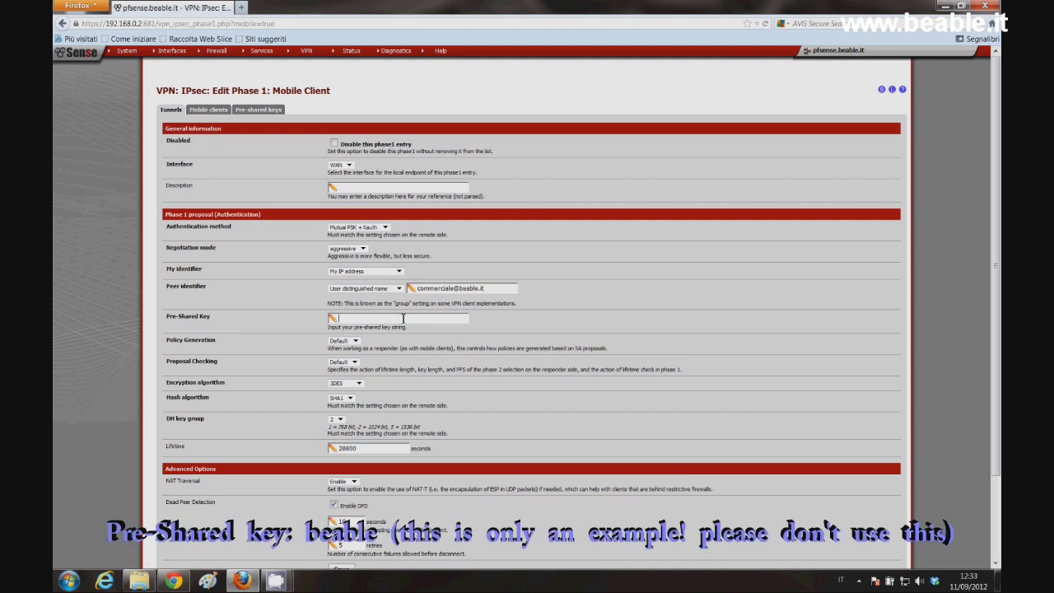
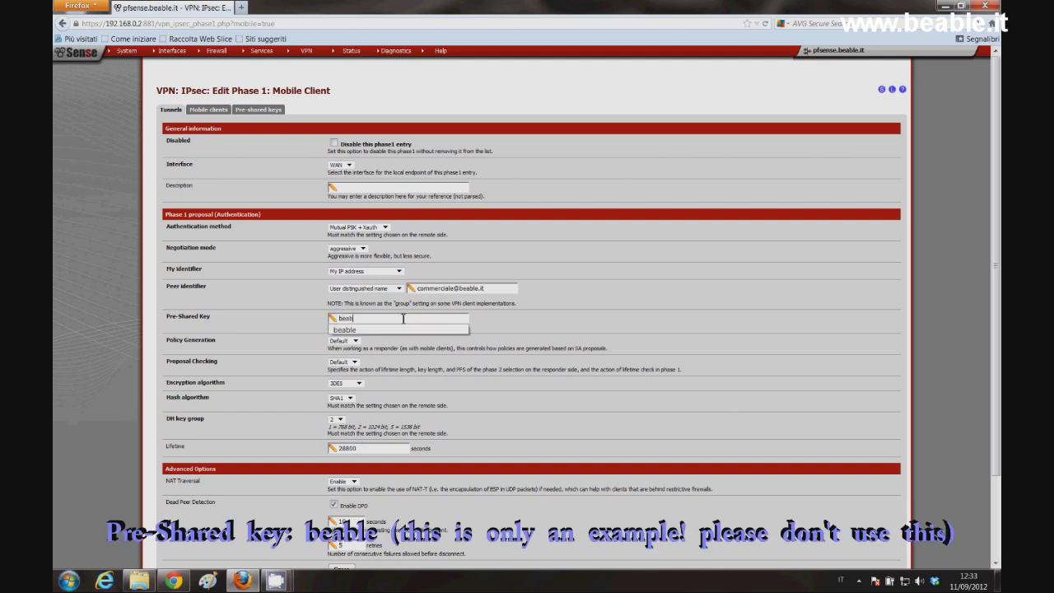
{"action": "left_click", "coordinate": [382, 332]}
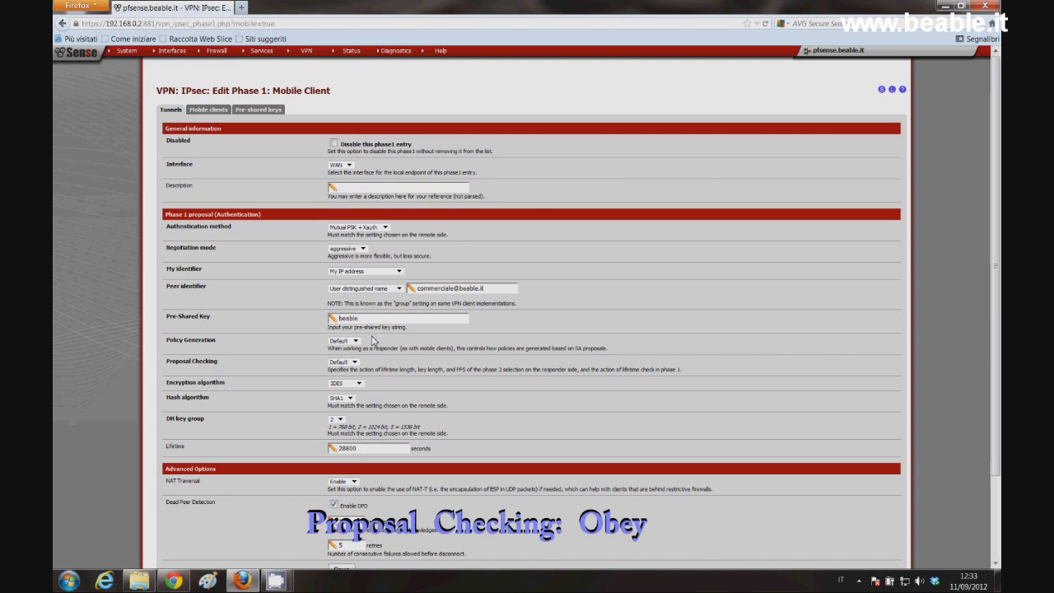
- Set proposal checking to Obey and Phase 1 encryption to 128-bit AES
{"action": "scroll", "coordinate": [639, 401], "scroll_direction": "down", "scroll_amount": 3}
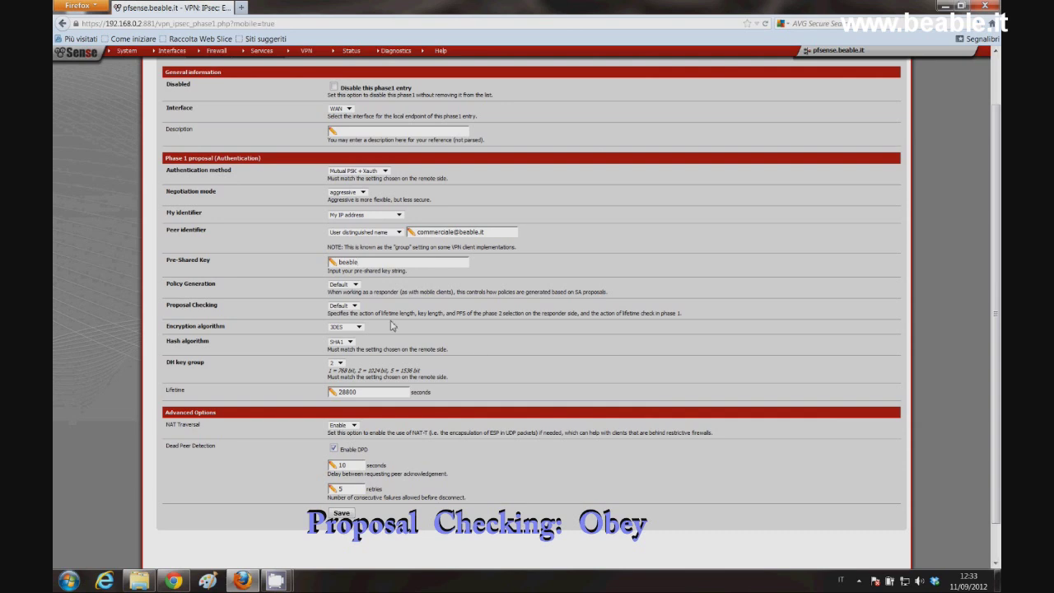
{"action": "left_click", "coordinate": [354, 306]}
{"action": "left_click", "coordinate": [351, 321]}
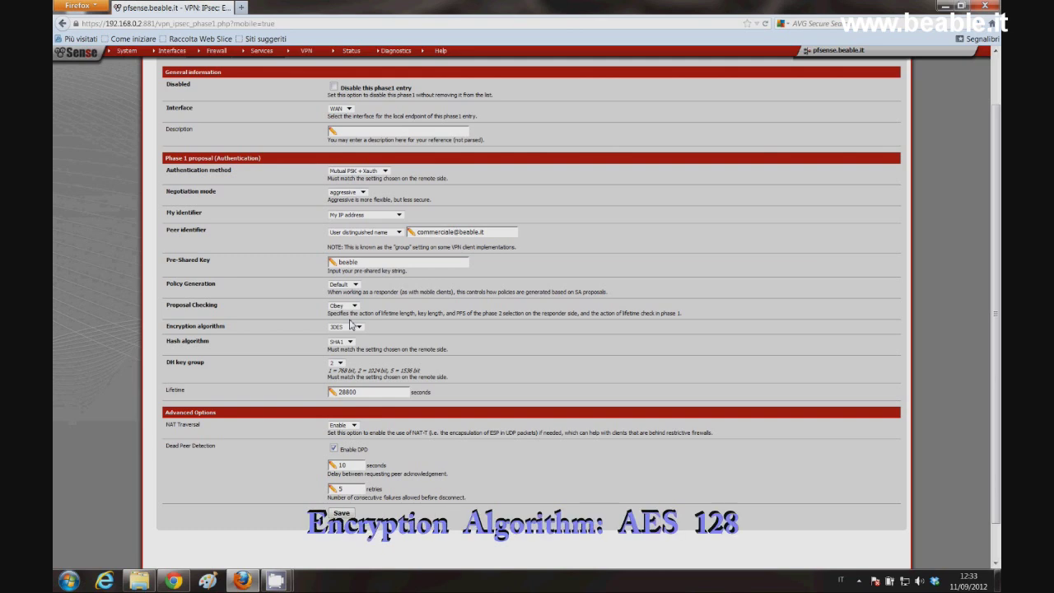
{"action": "left_click", "coordinate": [359, 329]}
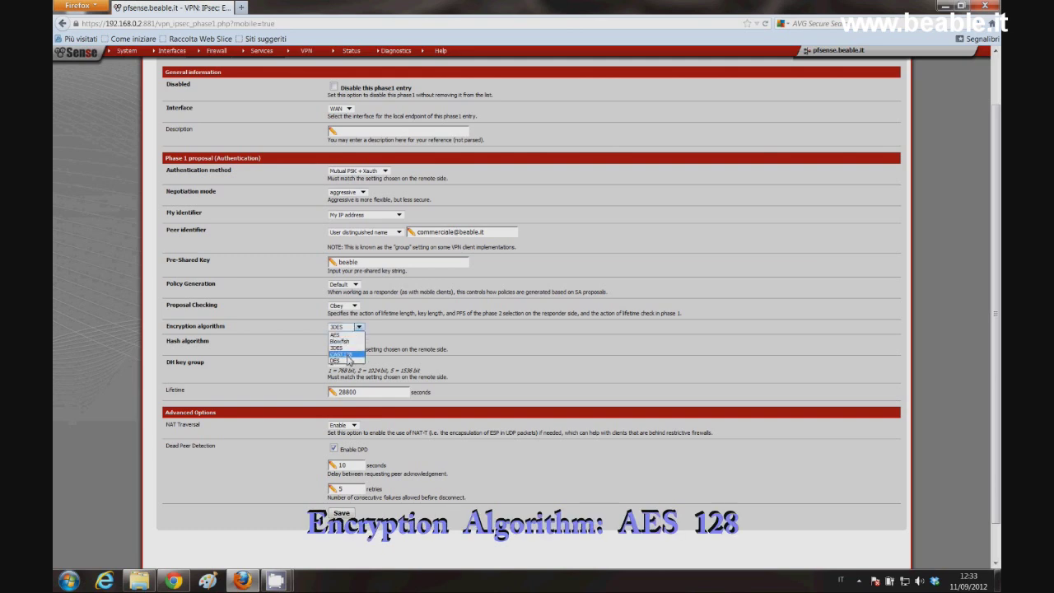
{"action": "left_click", "coordinate": [346, 335]}
{"action": "left_click", "coordinate": [395, 327]}
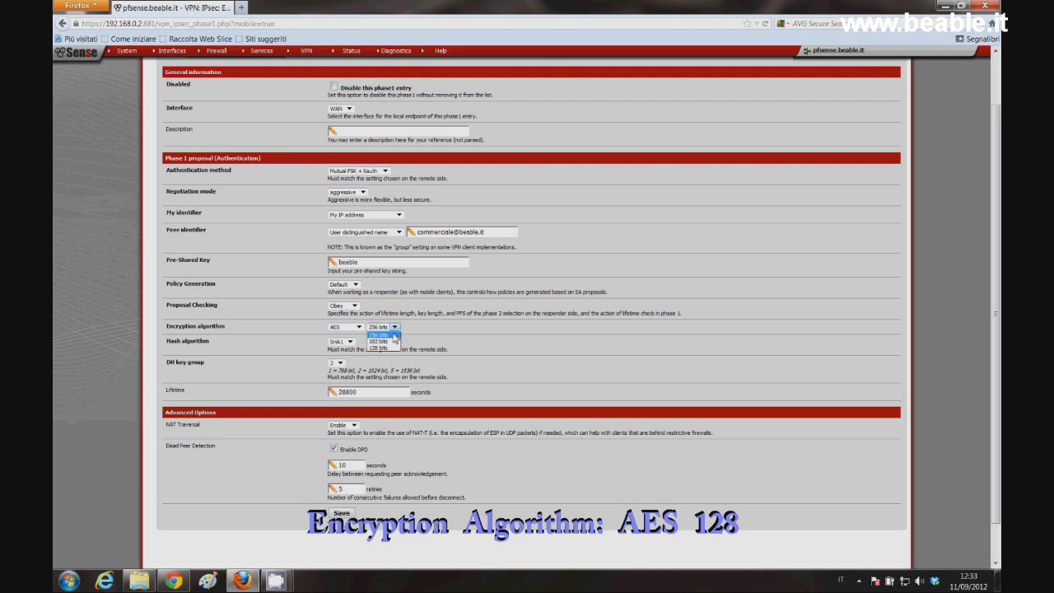
{"action": "left_click", "coordinate": [383, 338]}
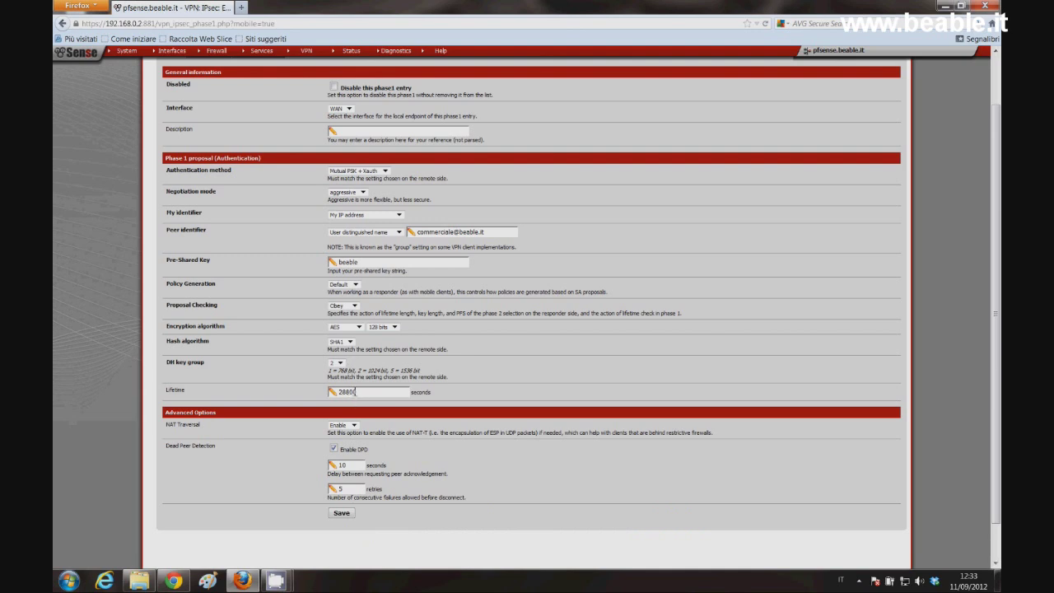
- Set the Phase 1 lifetime to 86400 seconds and NAT Traversal to Force, then save
{"action": "left_click_drag", "start_coordinate": [363, 392], "coordinate": [339, 401]}
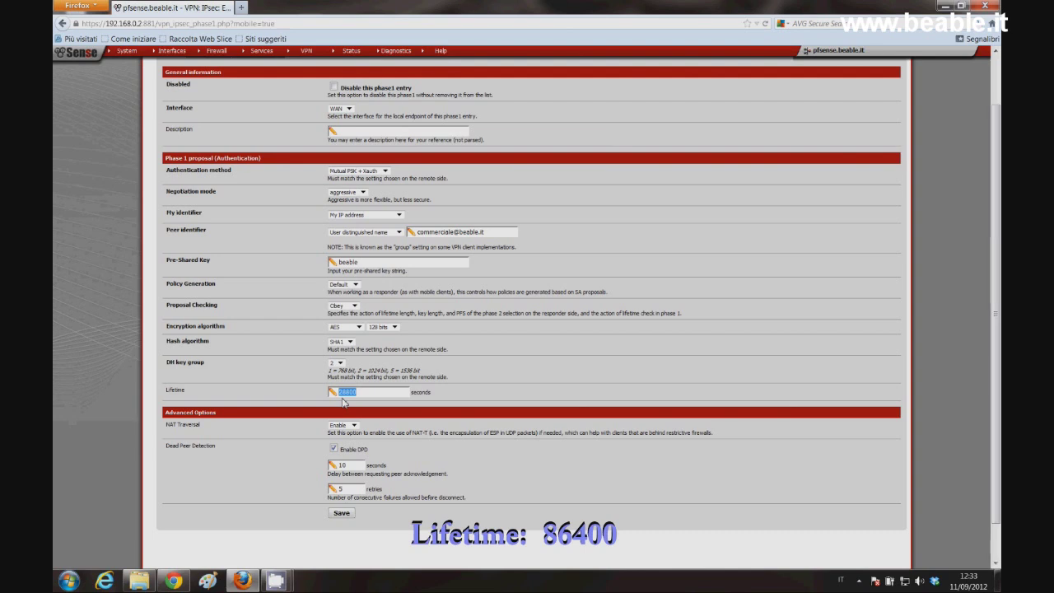
{"action": "type", "text": "86400"}
{"action": "left_click", "coordinate": [670, 337]}
{"action": "scroll", "coordinate": [657, 358], "scroll_direction": "down", "scroll_amount": 1}
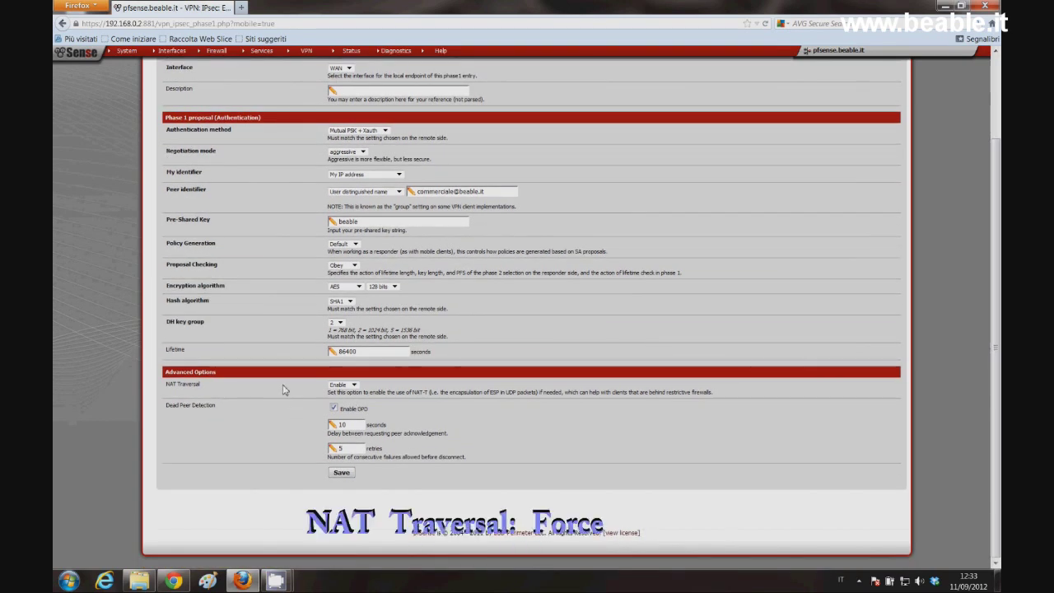
{"action": "left_click", "coordinate": [353, 385]}
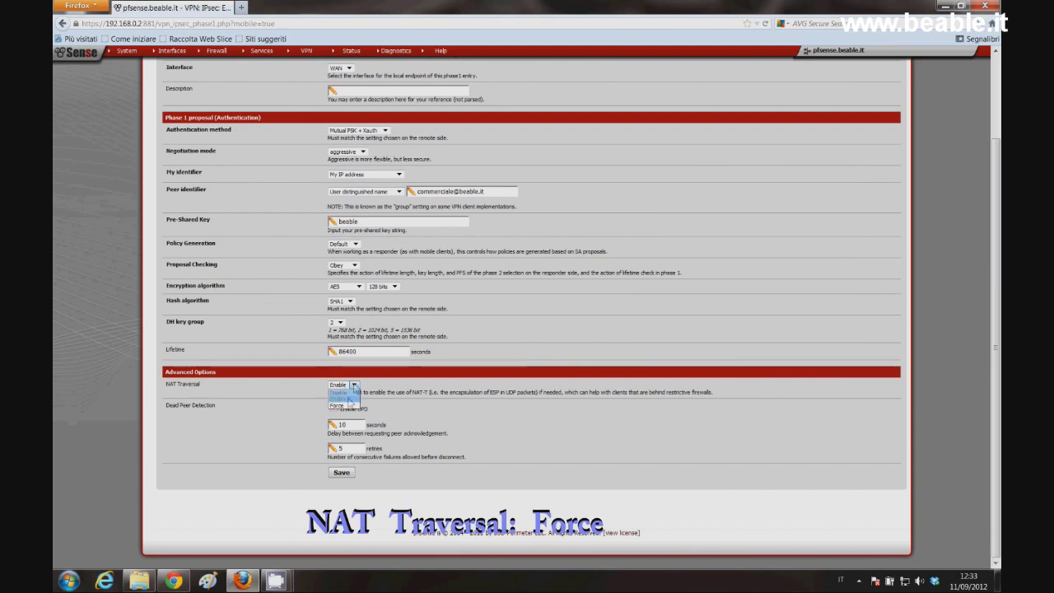
{"action": "left_click", "coordinate": [347, 406]}
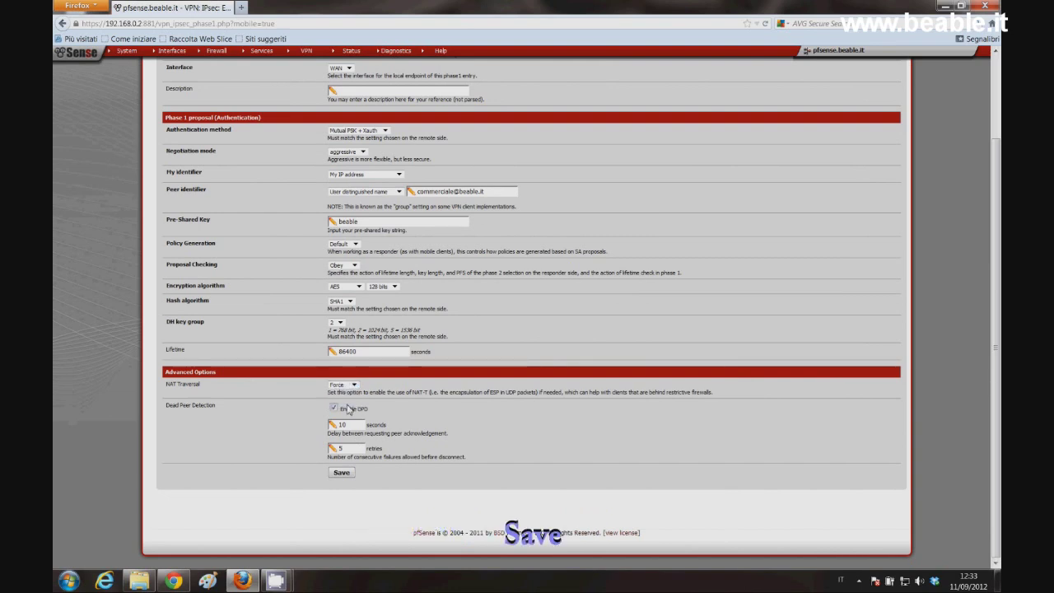
{"action": "left_click", "coordinate": [341, 473]}
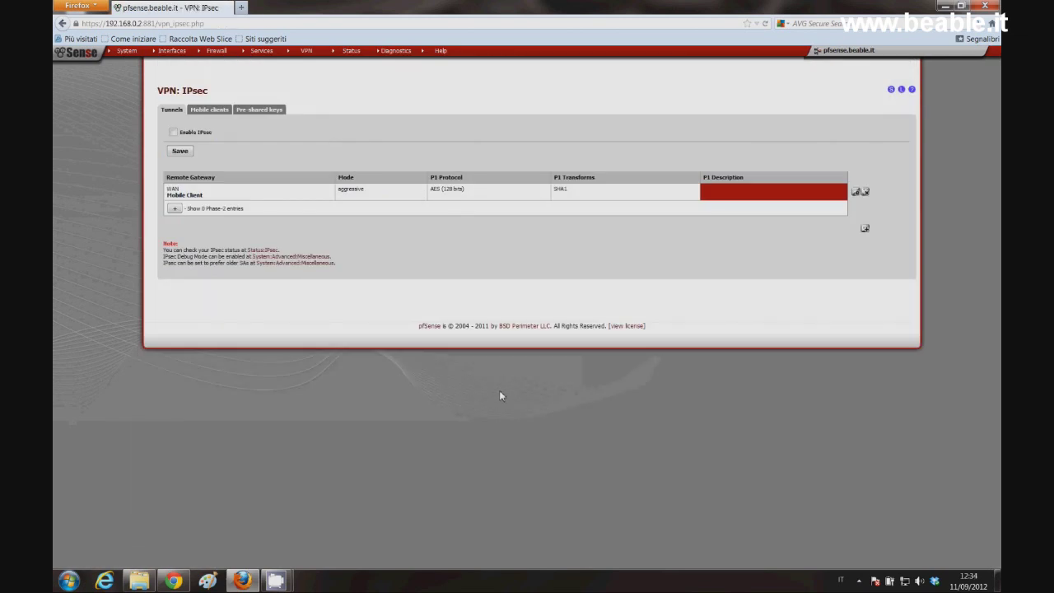
- Expand the mobile client's Phase 2 entries and add a new Phase 2 entry
{"action": "left_click", "coordinate": [171, 211]}
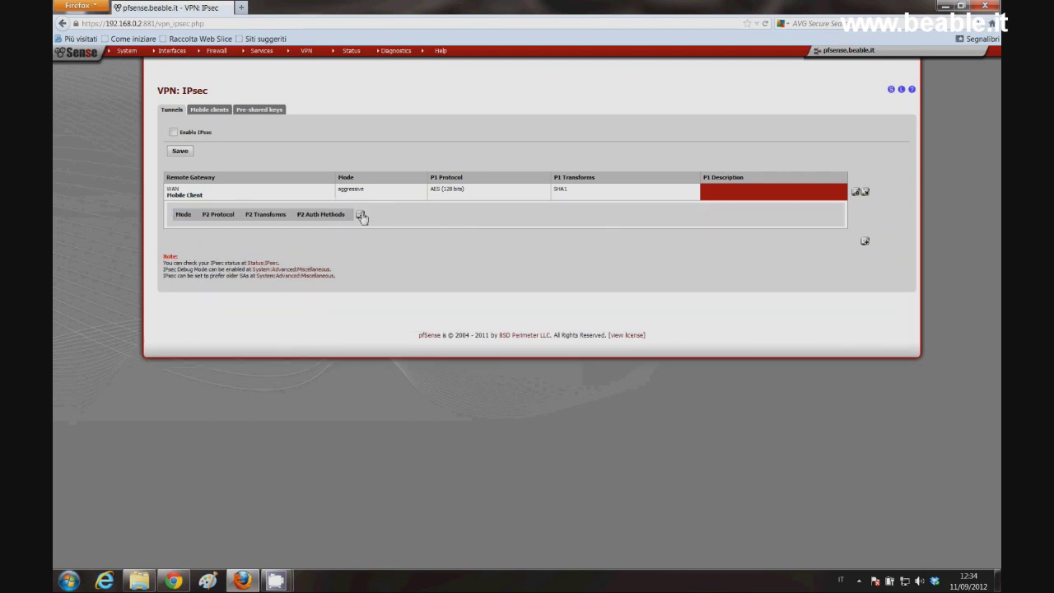
{"action": "left_click", "coordinate": [360, 216]}
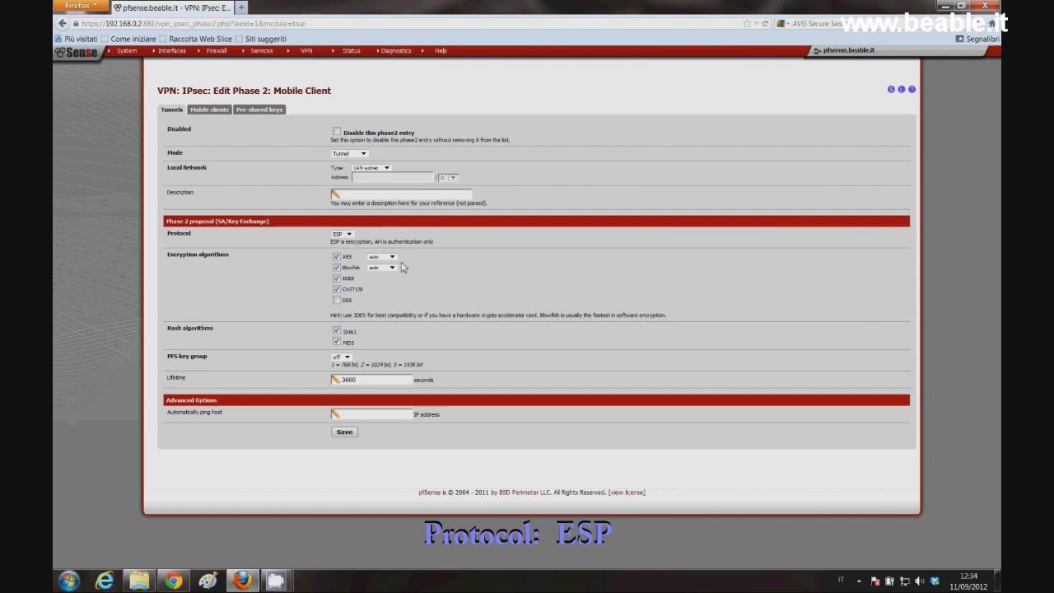
- Limit Phase 2 encryption to 128-bit AES by dropping Blowfish, 3DES and CAST128
{"action": "left_click", "coordinate": [335, 267]}
{"action": "left_click", "coordinate": [335, 279]}
{"action": "left_click", "coordinate": [336, 289]}
{"action": "left_click", "coordinate": [391, 260]}
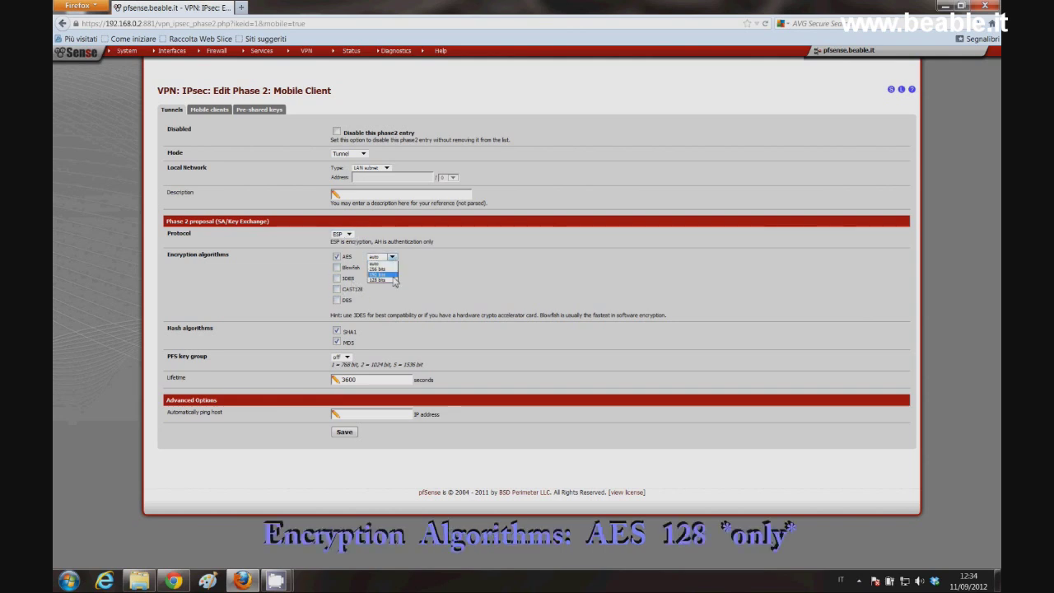
{"action": "left_click", "coordinate": [379, 273]}
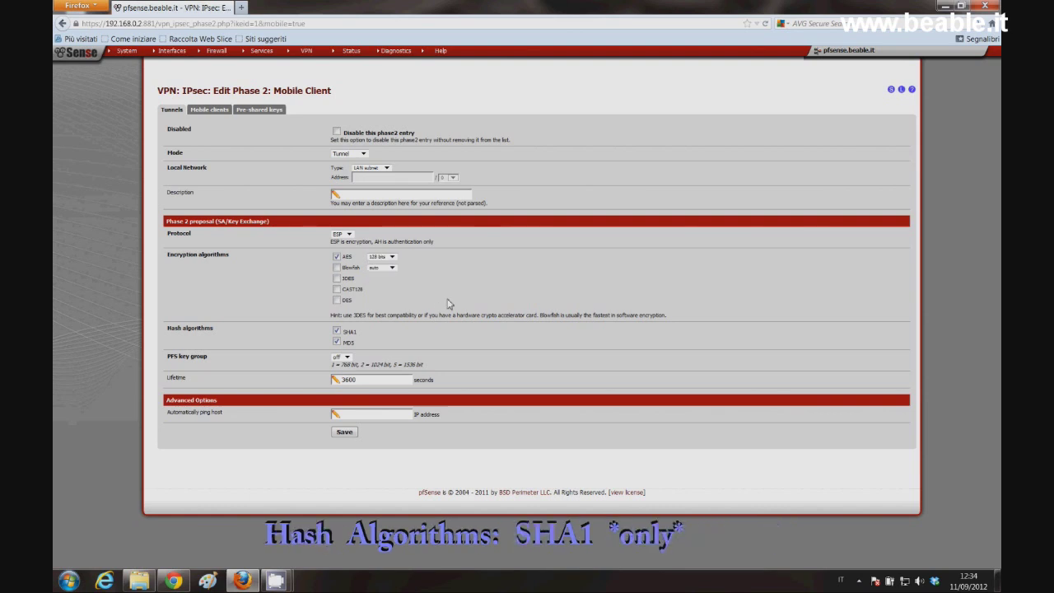
- Keep only SHA1 hashing, set the lifetime to 28800 seconds, and save the Phase 2 entry
{"action": "left_click", "coordinate": [337, 342]}
{"action": "double_click", "coordinate": [348, 380]}
{"action": "type", "text": "2"}
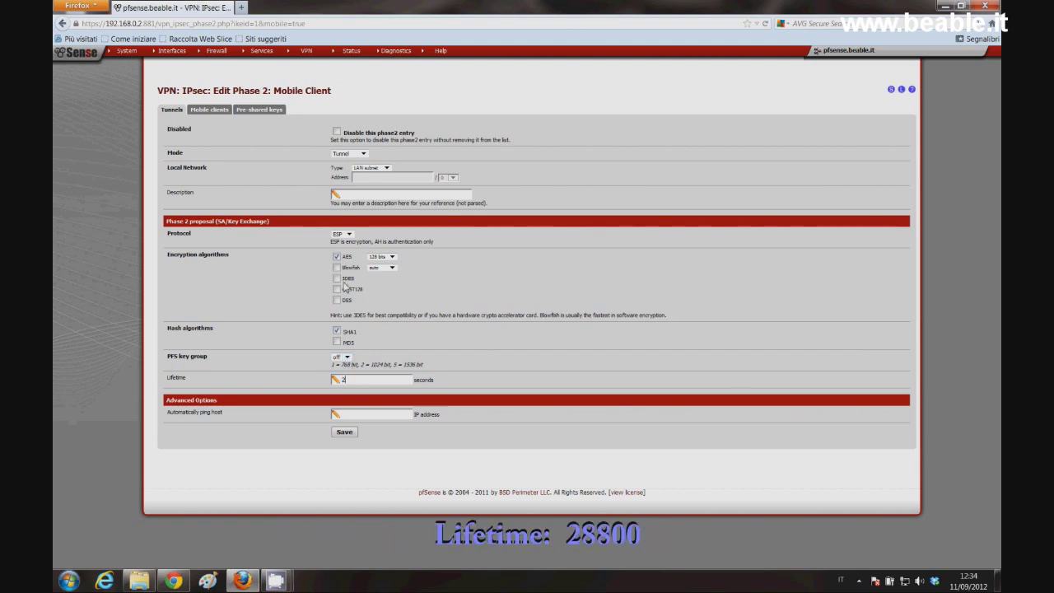
{"action": "type", "text": "8800"}
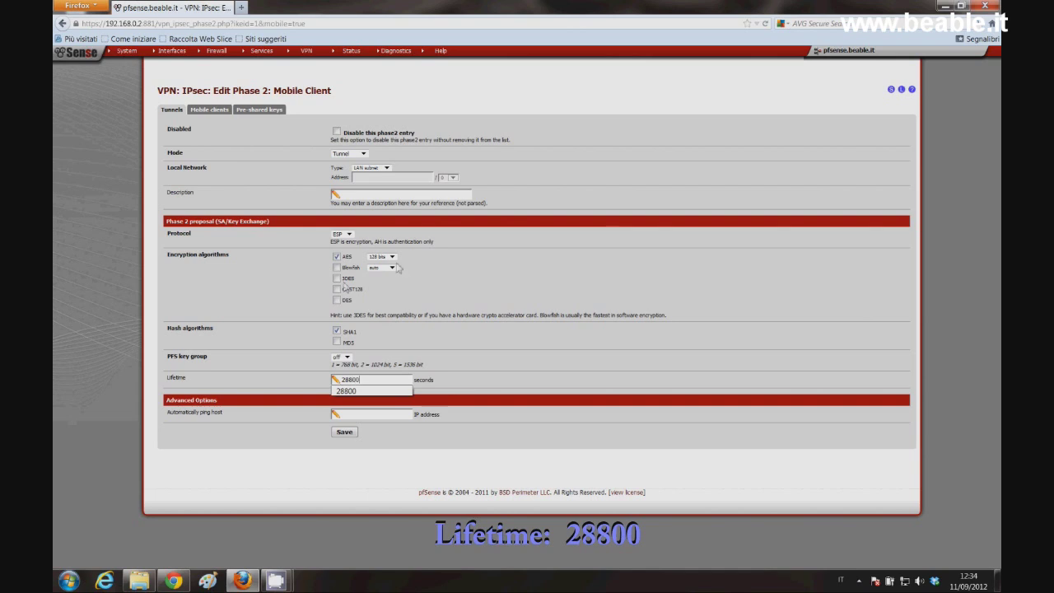
{"action": "left_click", "coordinate": [476, 288]}
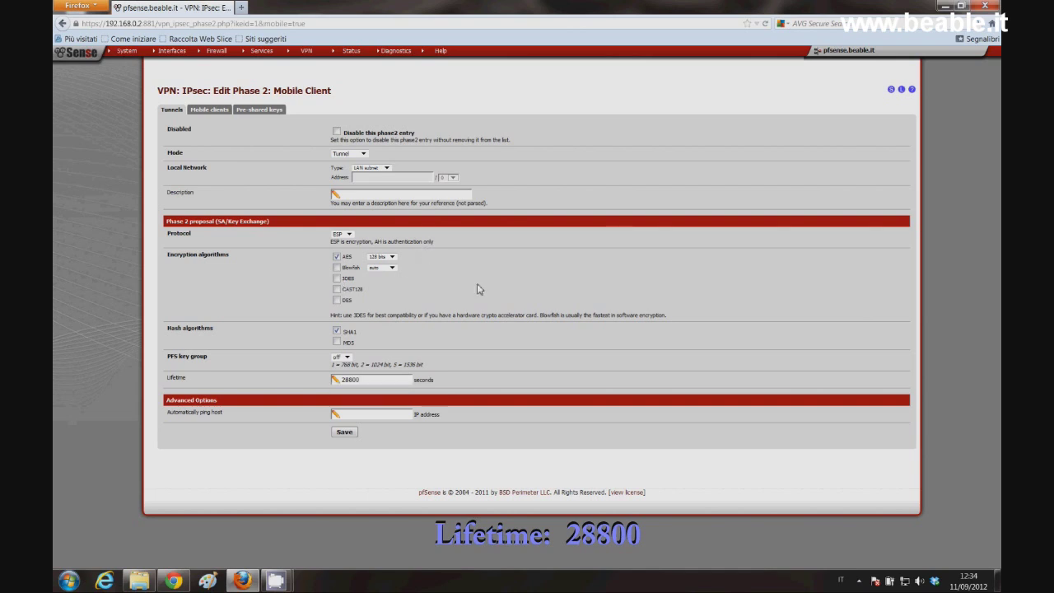
{"action": "left_click", "coordinate": [344, 431]}
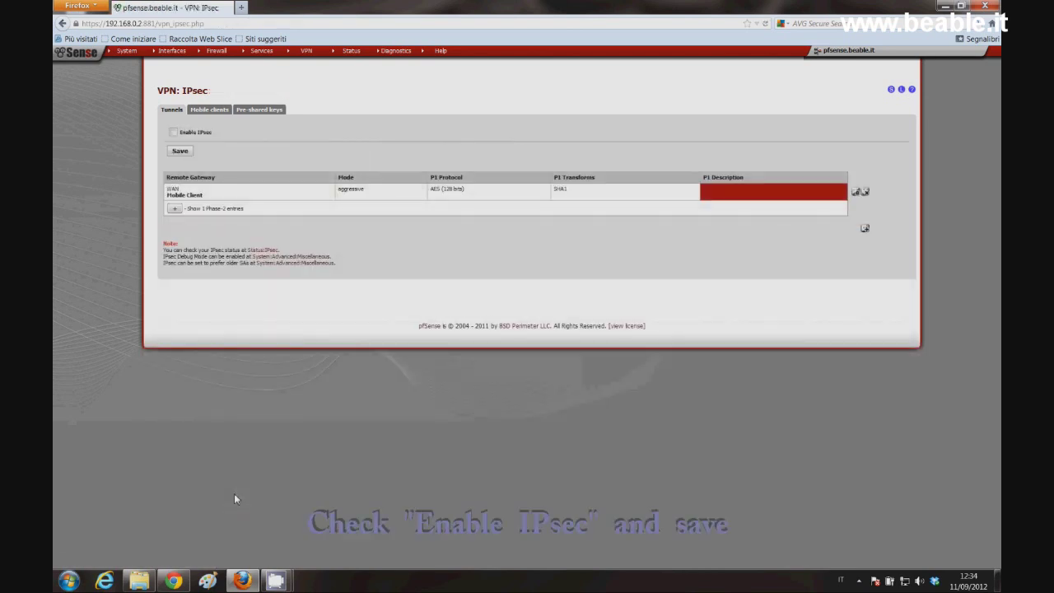
- Check Enable IPsec, save it, and apply the tunnel changes
{"action": "left_click", "coordinate": [173, 131]}
{"action": "left_click", "coordinate": [181, 151]}
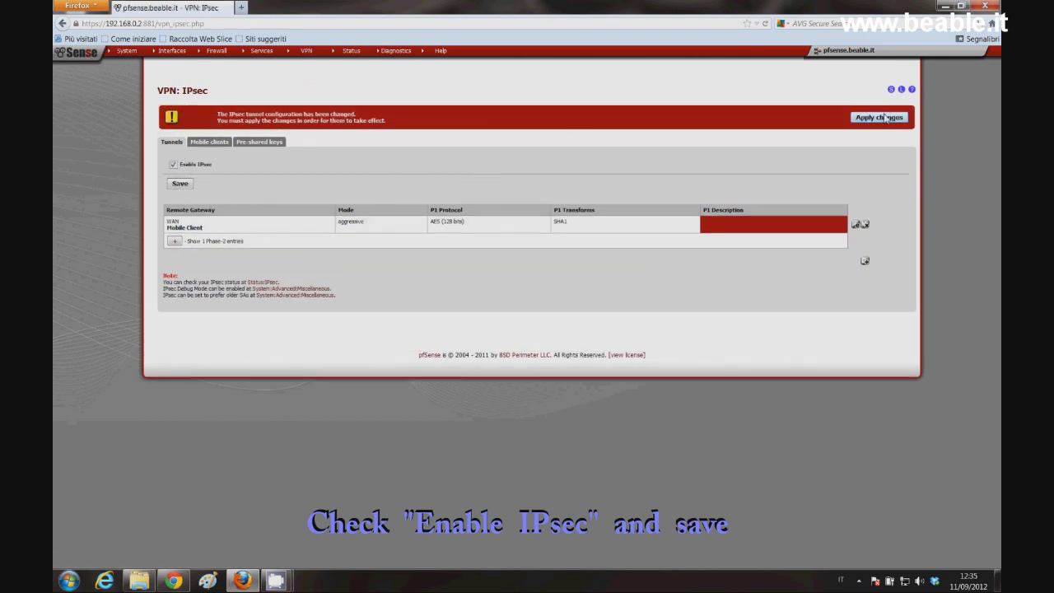
{"action": "left_click", "coordinate": [882, 117]}
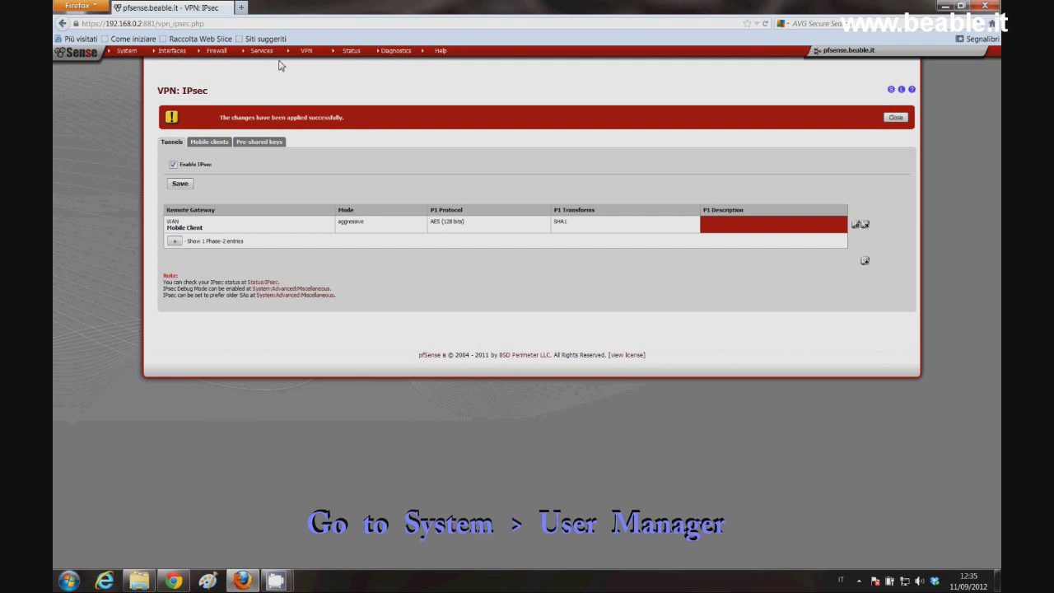
- Open System > User Manager and start a new user
{"action": "mouse_move", "coordinate": [126, 51]}
{"action": "left_click", "coordinate": [124, 144]}
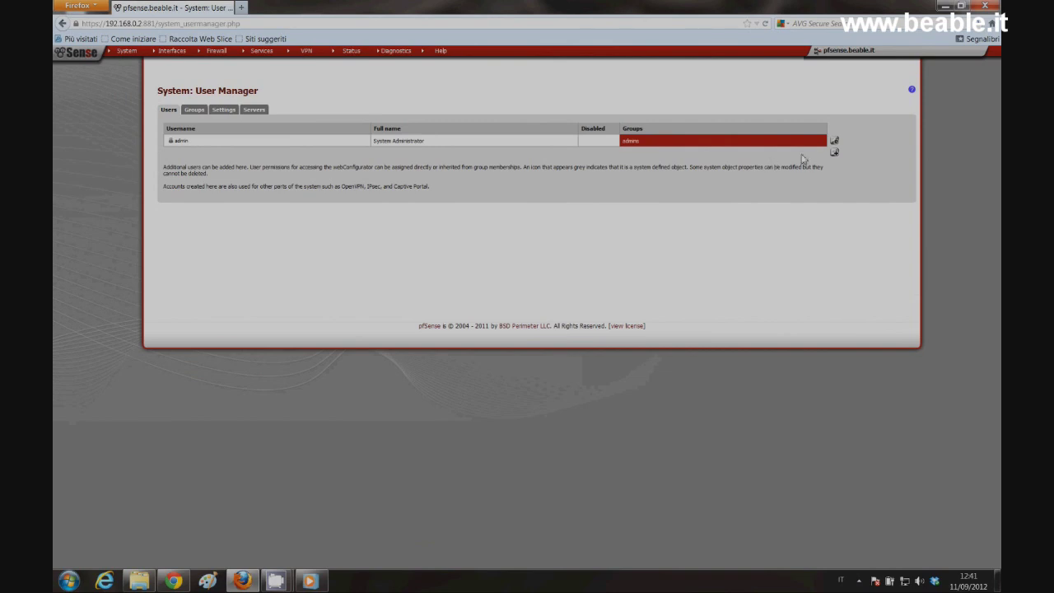
{"action": "left_click", "coordinate": [834, 152]}
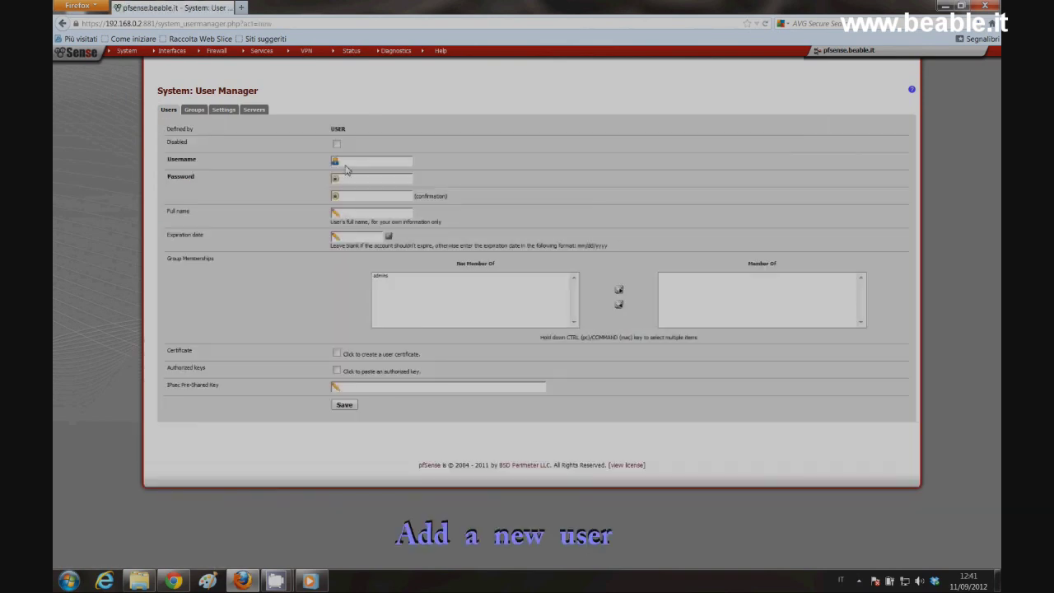
- Fill in the new user's username and full name from the browser's remembered suggestions
{"action": "left_click", "coordinate": [347, 162]}
{"action": "type", "text": "n"}
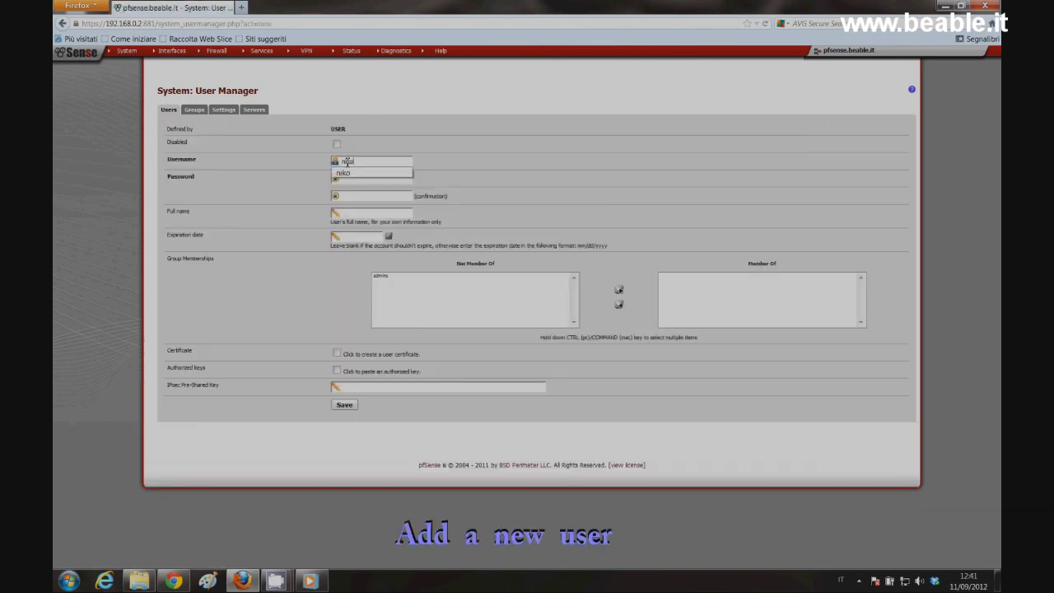
{"action": "type", "text": "iko"}
{"action": "left_click", "coordinate": [343, 173]}
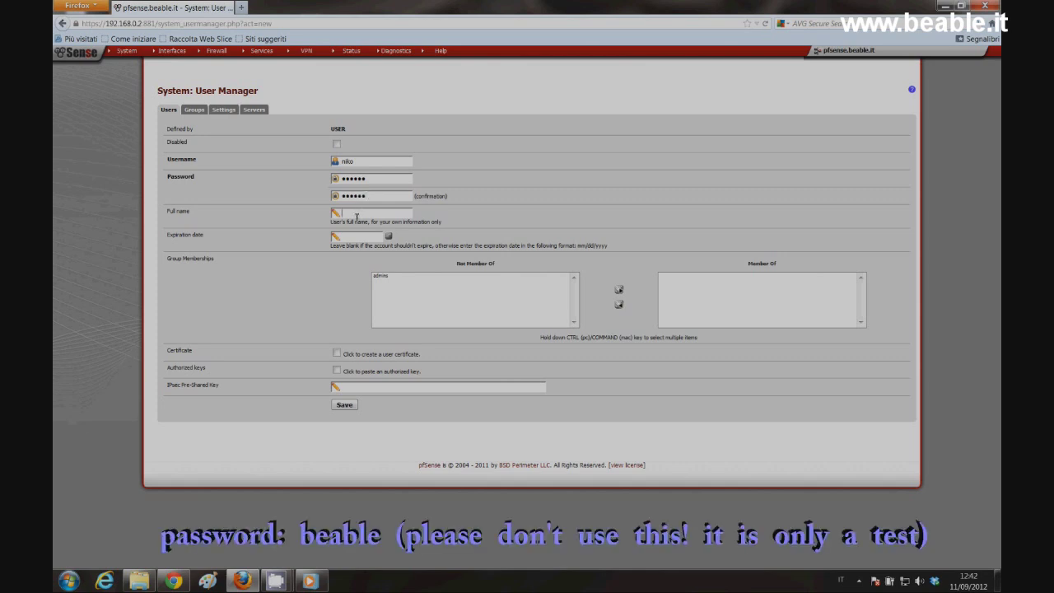
{"action": "left_click", "coordinate": [357, 214]}
{"action": "type", "text": "Marino"}
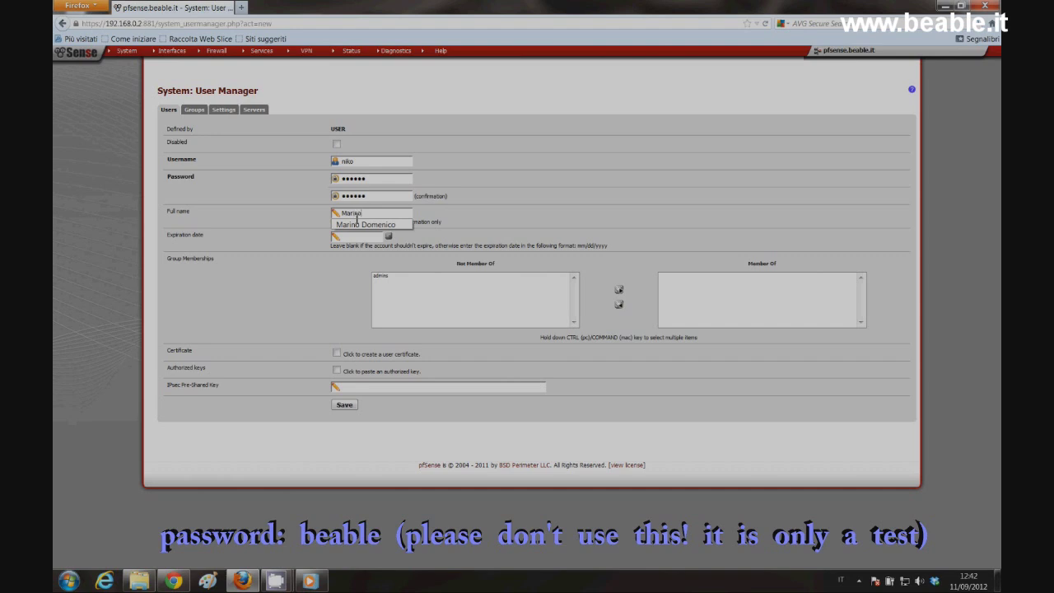
{"action": "left_click", "coordinate": [359, 224]}
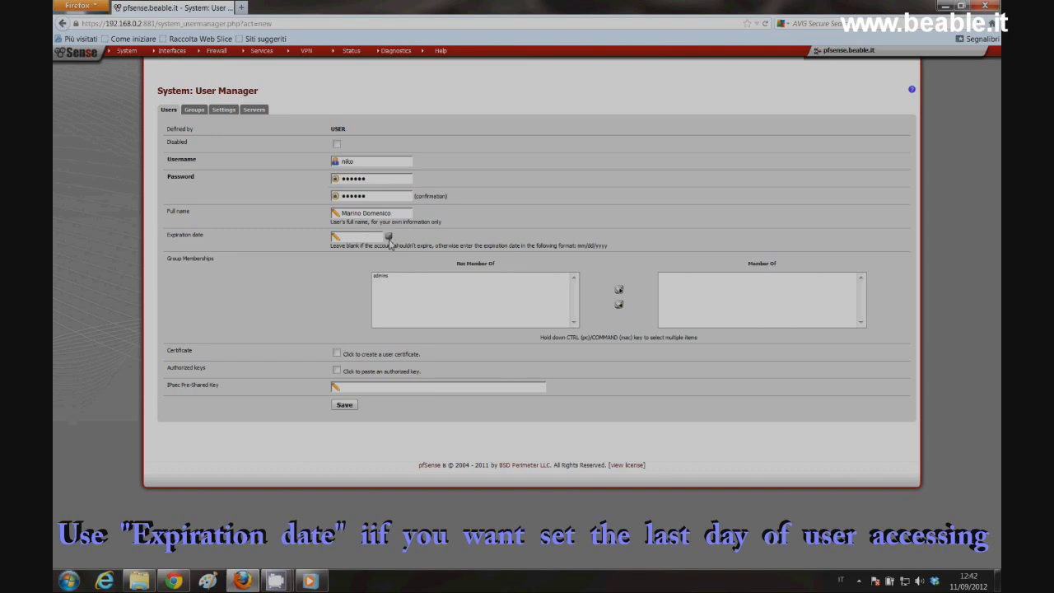
- Set the account to expire 9/30/2012, add it to the admins group, and save it
{"action": "left_click", "coordinate": [389, 237]}
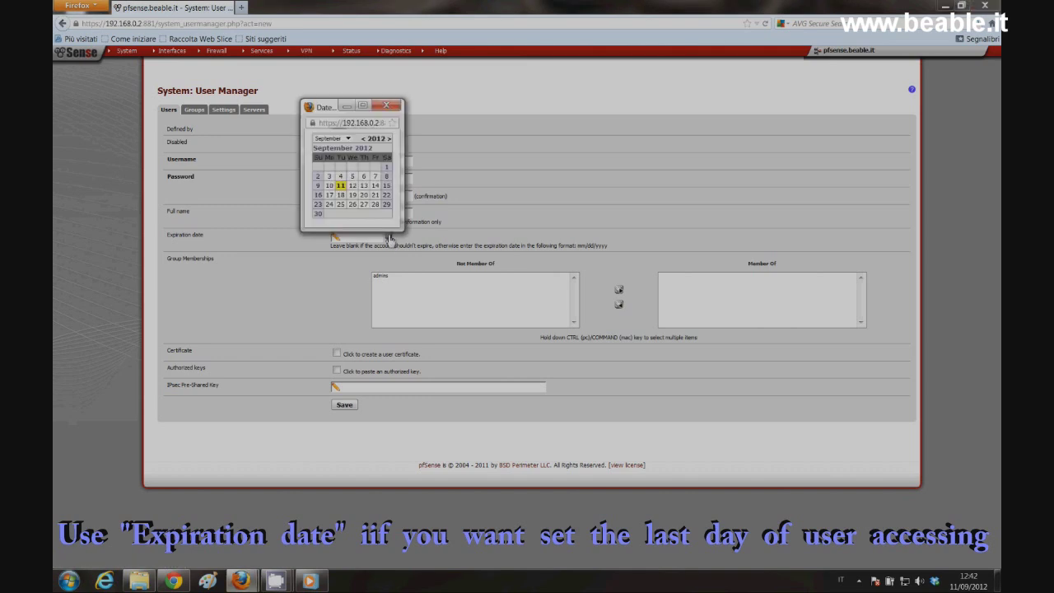
{"action": "left_click", "coordinate": [320, 215]}
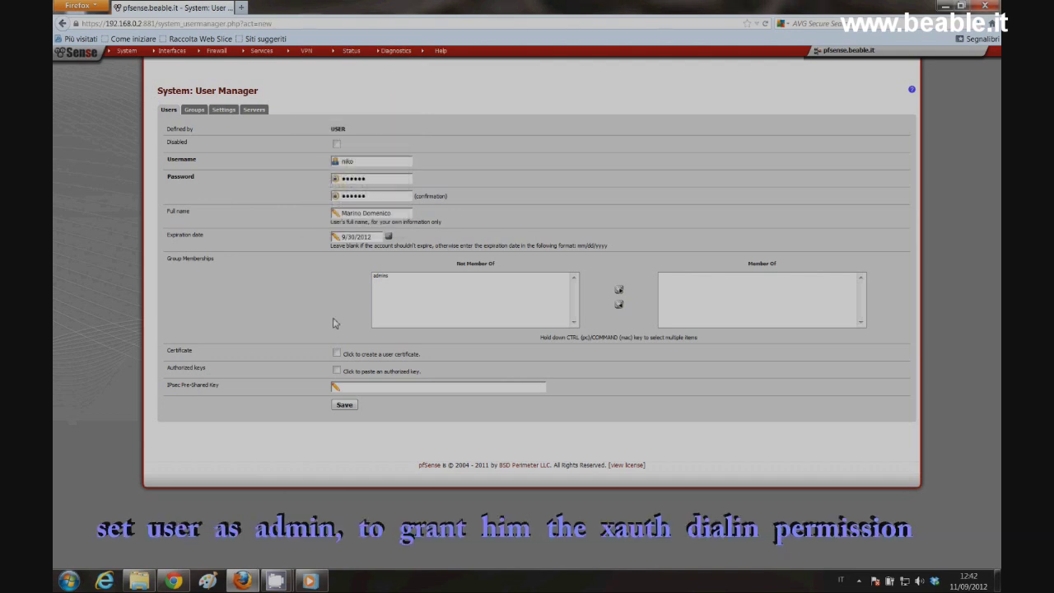
{"action": "left_click", "coordinate": [379, 277]}
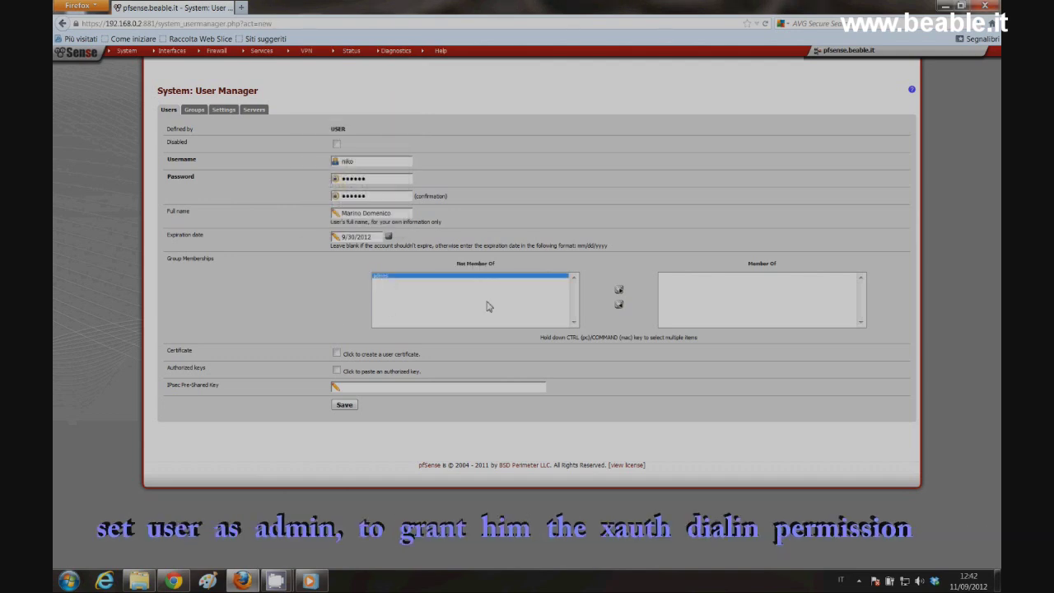
{"action": "left_click", "coordinate": [619, 290]}
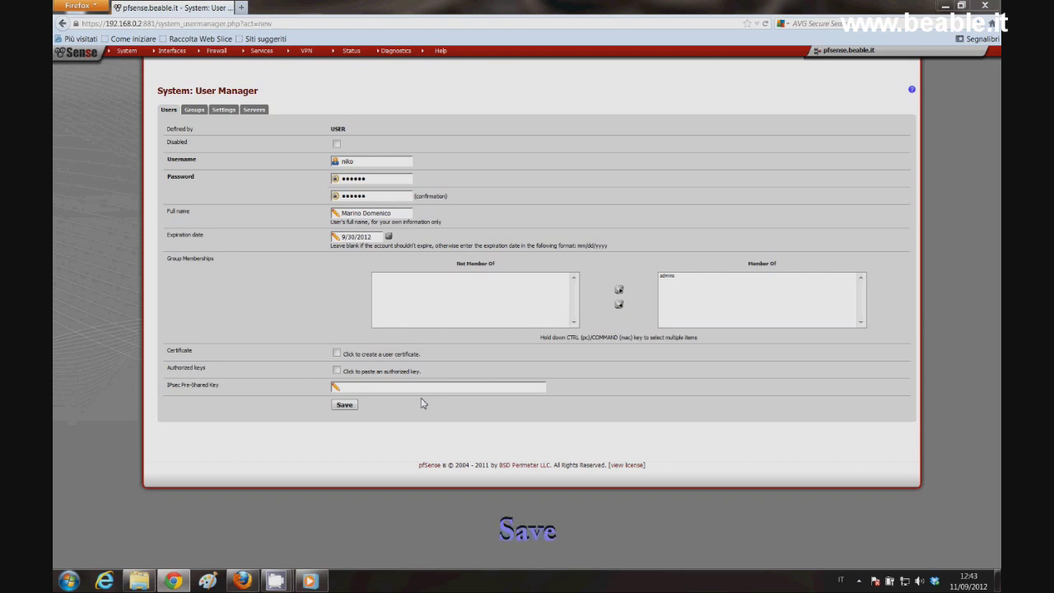
{"action": "left_click", "coordinate": [344, 406]}
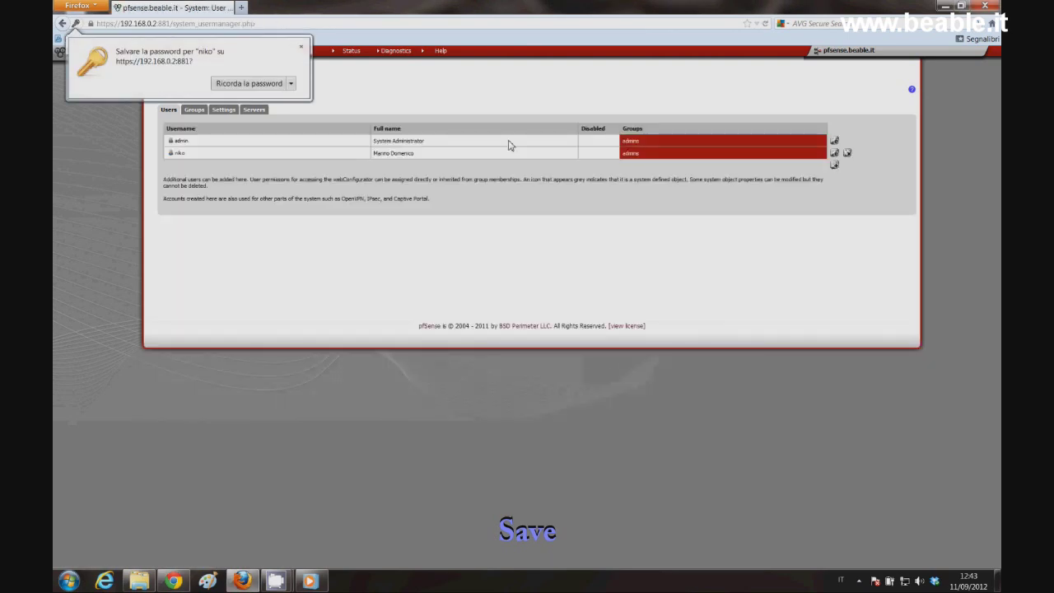
- Dismiss the save-password prompt and open the IPsec tab of Firewall > Rules
{"action": "left_click", "coordinate": [300, 47]}
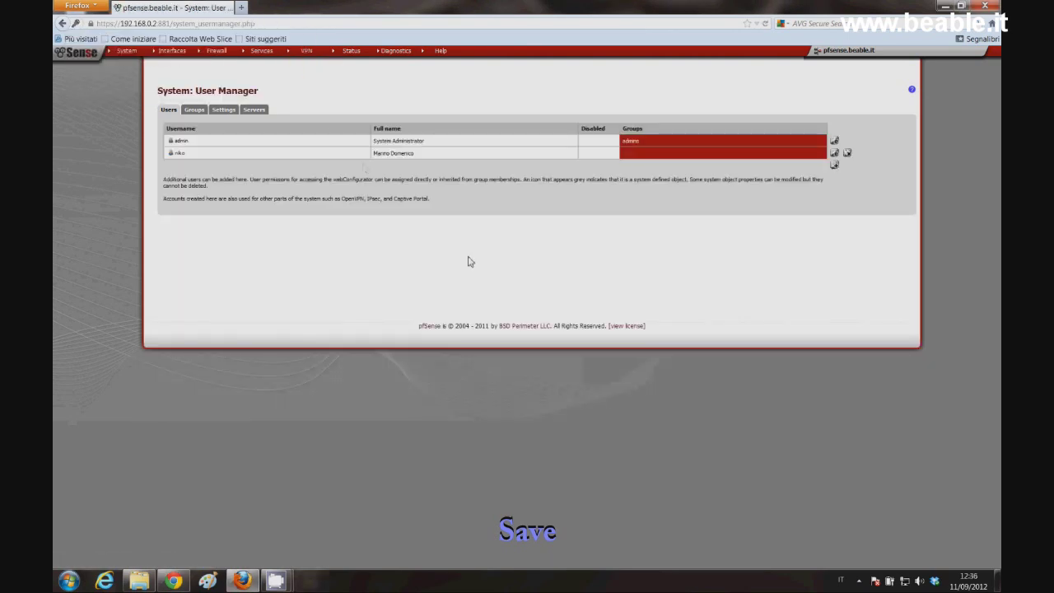
{"action": "mouse_move", "coordinate": [272, 55]}
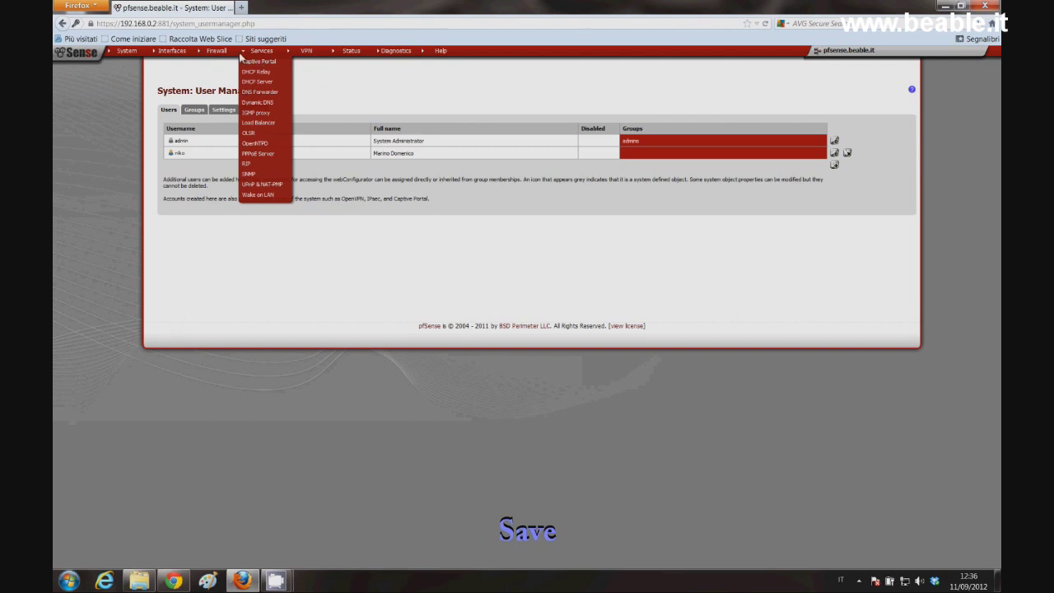
{"action": "mouse_move", "coordinate": [216, 51]}
{"action": "left_click", "coordinate": [216, 83]}
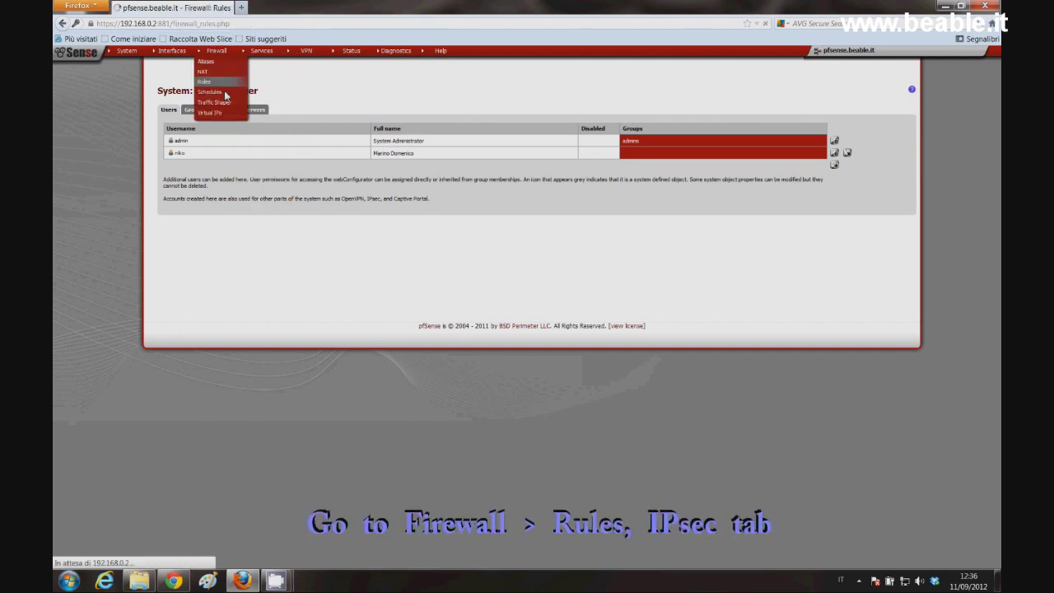
{"action": "left_click", "coordinate": [236, 109]}
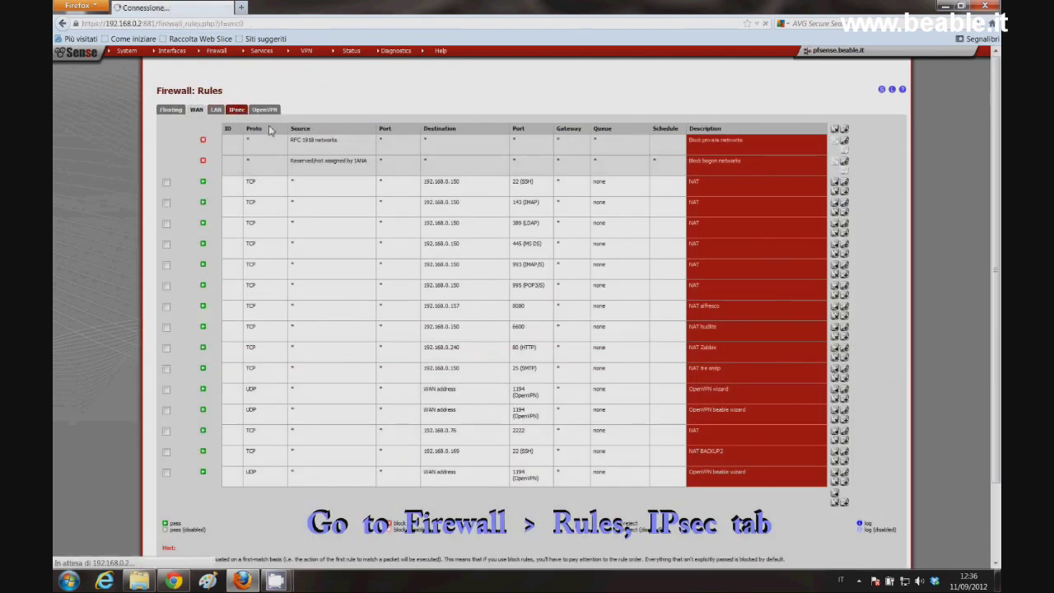
- Add and save an IPsec pass rule with protocol TCP/UDP from any to any
{"action": "left_click", "coordinate": [514, 168]}
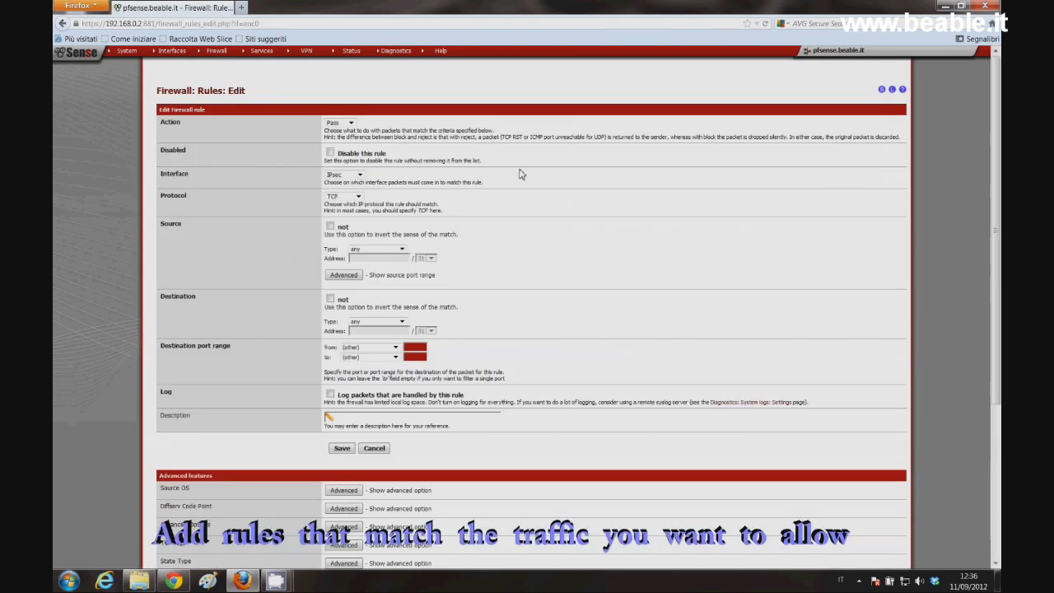
{"action": "left_click", "coordinate": [358, 197]}
{"action": "left_click", "coordinate": [339, 217]}
{"action": "scroll", "coordinate": [584, 338], "scroll_direction": "down", "scroll_amount": 1}
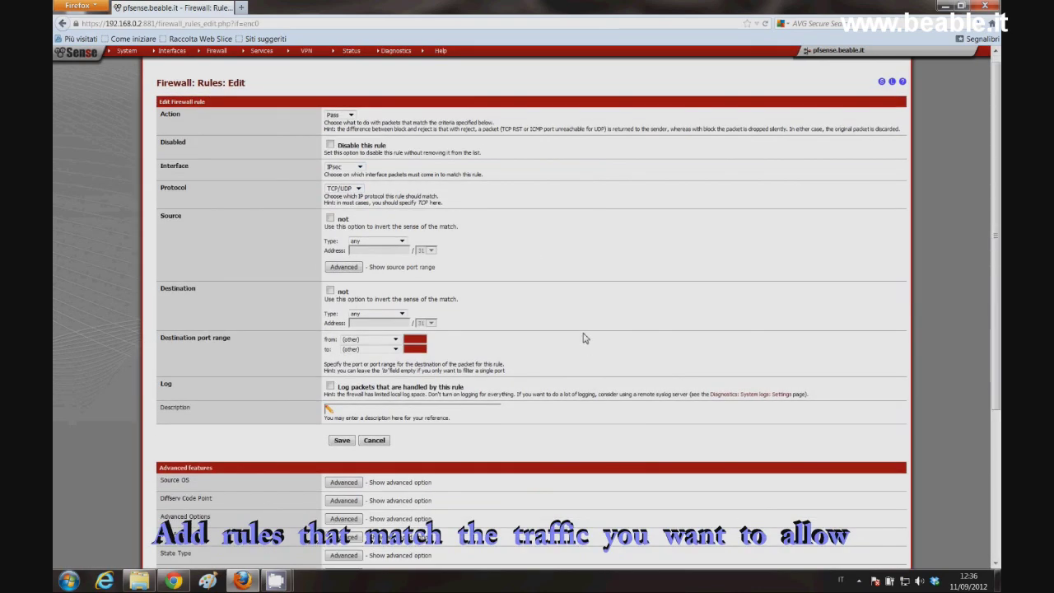
{"action": "scroll", "coordinate": [584, 337], "scroll_direction": "down", "scroll_amount": 5}
{"action": "left_click", "coordinate": [346, 484]}
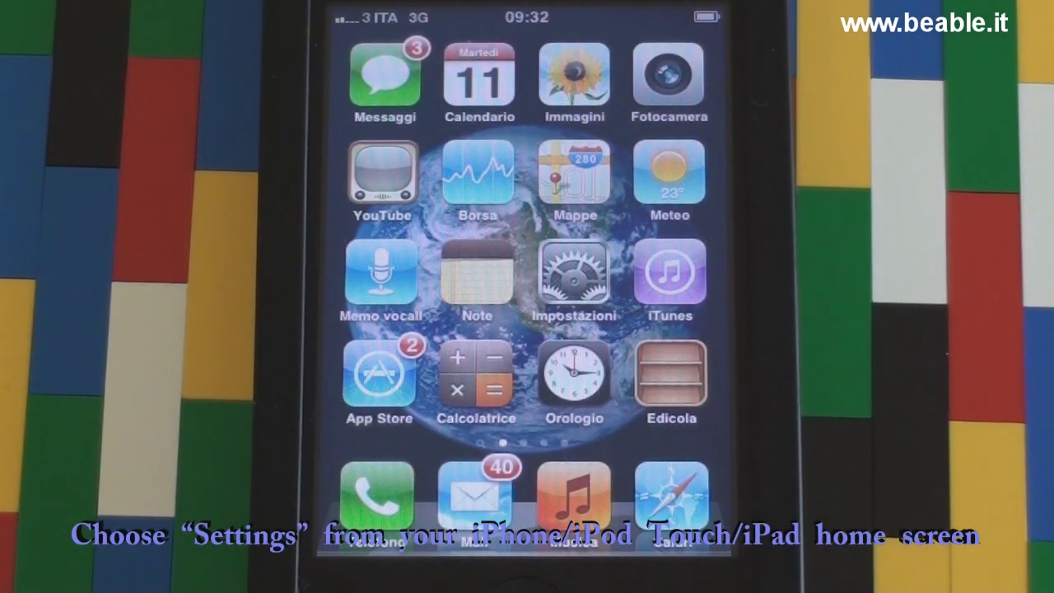
- In iOS Settings, go to General > Network > VPN and start adding a new VPN configuration
{"action": "left_click", "coordinate": [574, 272]}
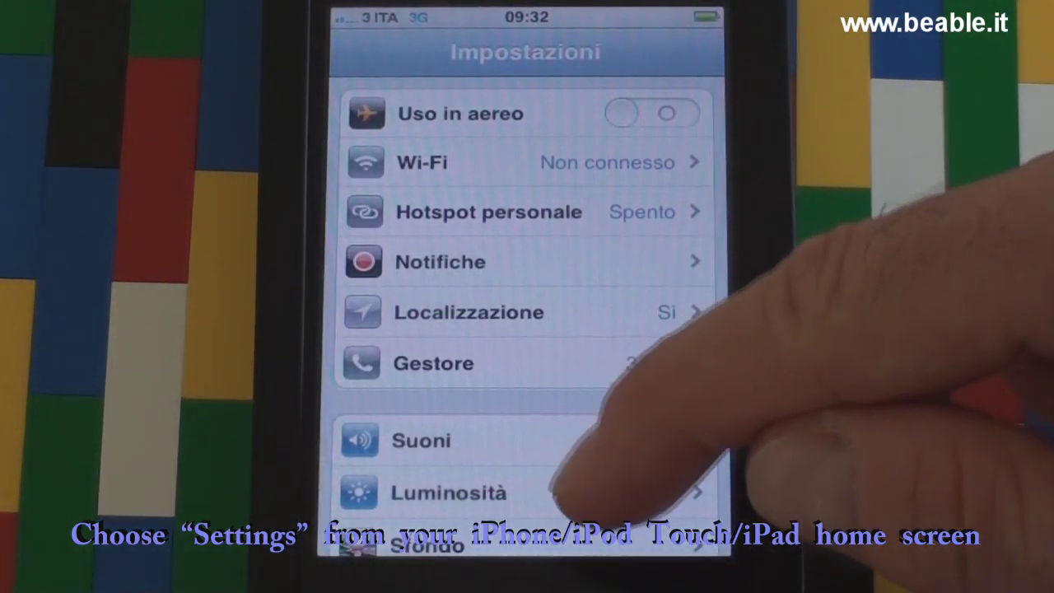
{"action": "left_click_drag", "start_coordinate": [606, 480], "coordinate": [640, 200]}
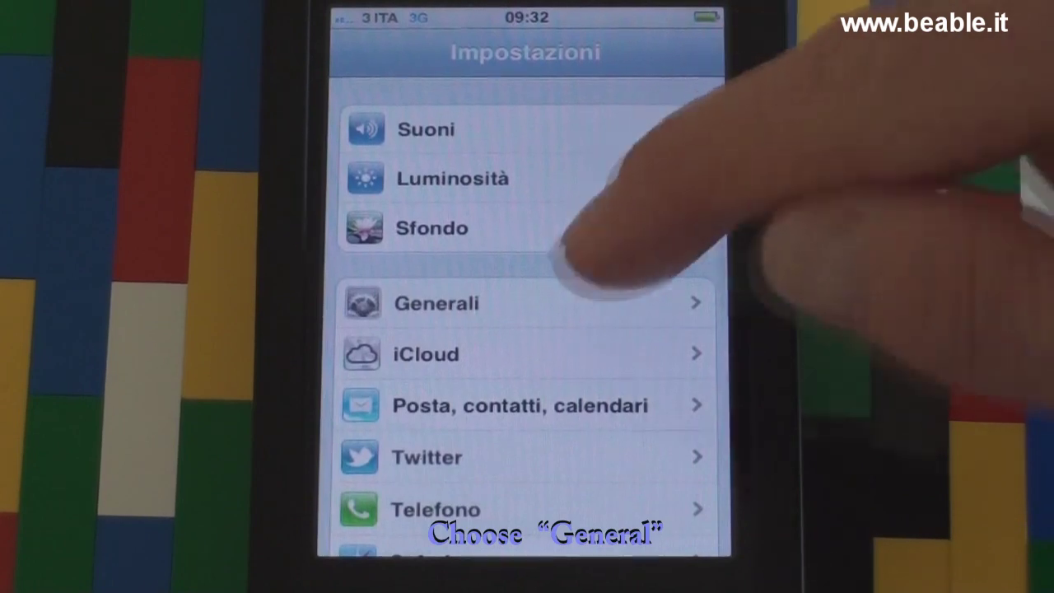
{"action": "left_click", "coordinate": [533, 302]}
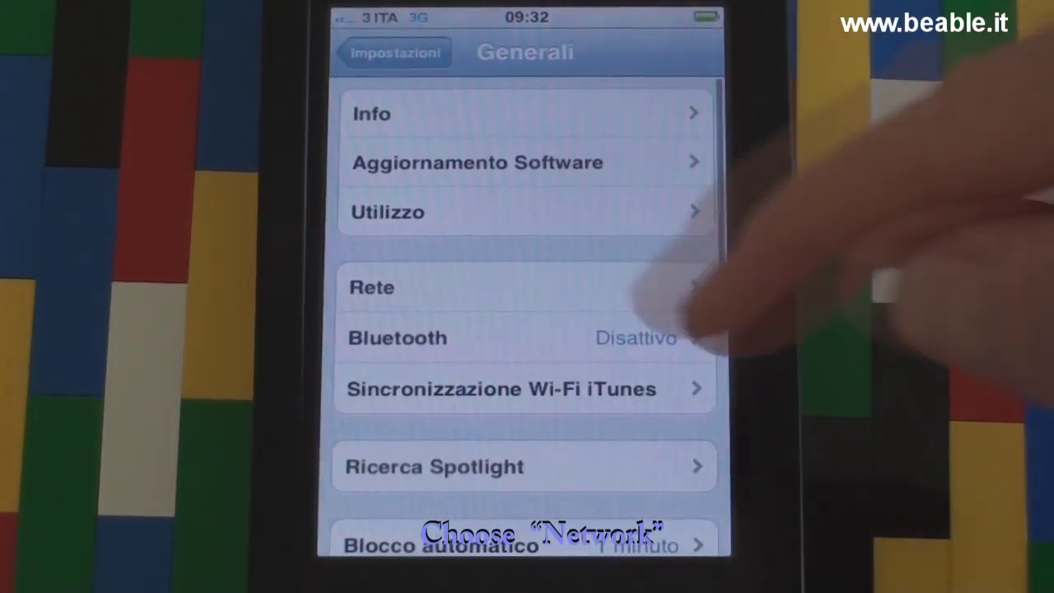
{"action": "left_click", "coordinate": [510, 284]}
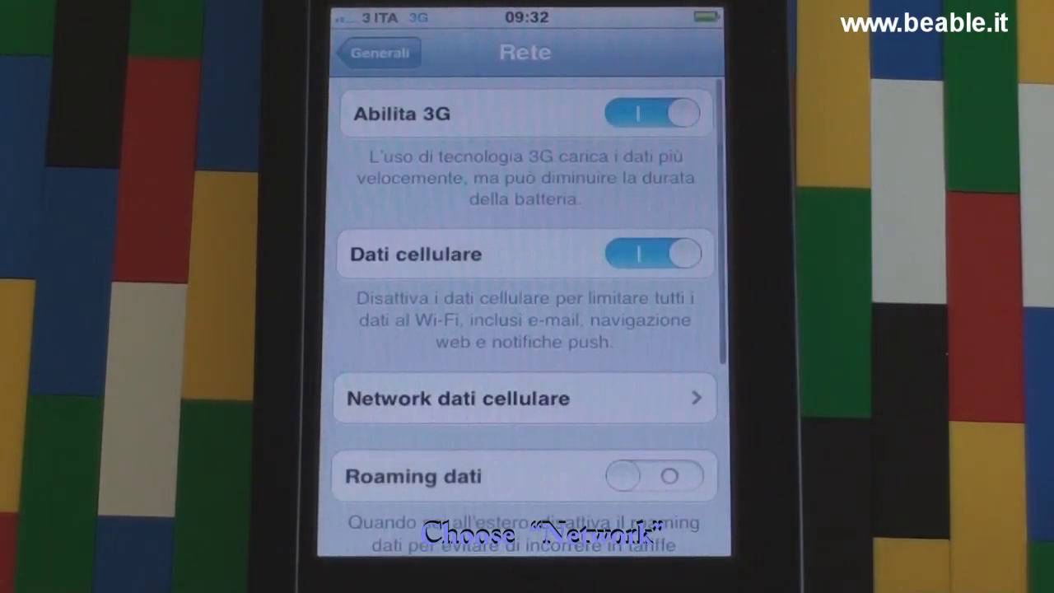
{"action": "left_click_drag", "start_coordinate": [635, 400], "coordinate": [536, 141]}
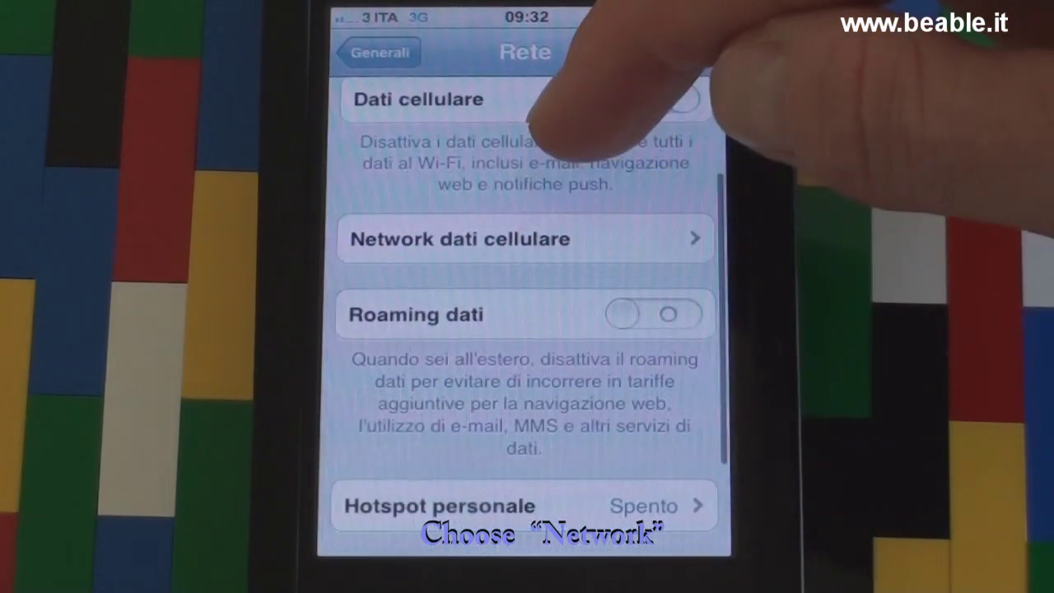
{"action": "left_click", "coordinate": [556, 427]}
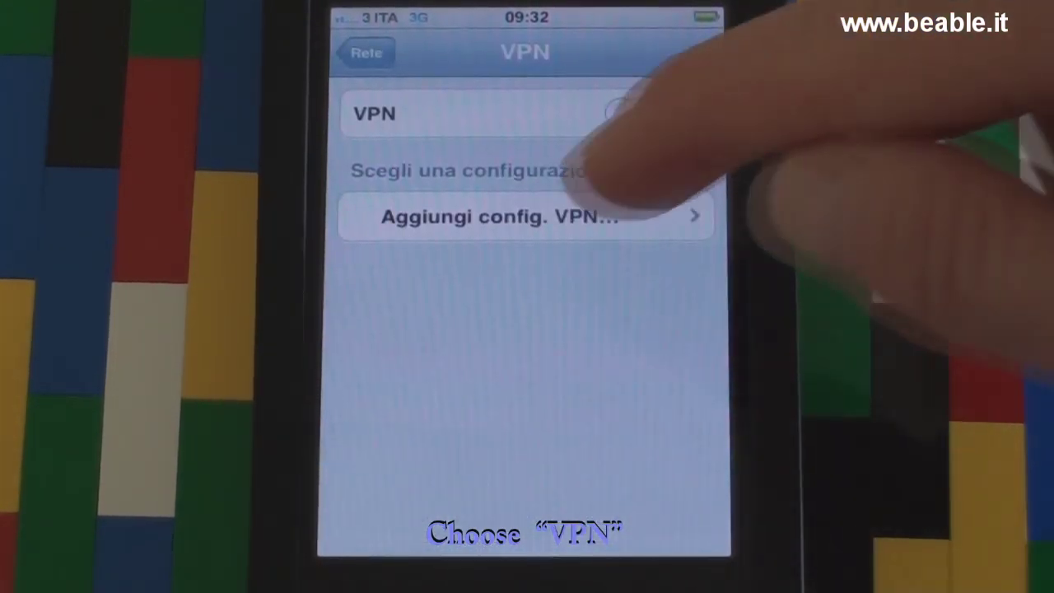
{"action": "left_click", "coordinate": [548, 217]}
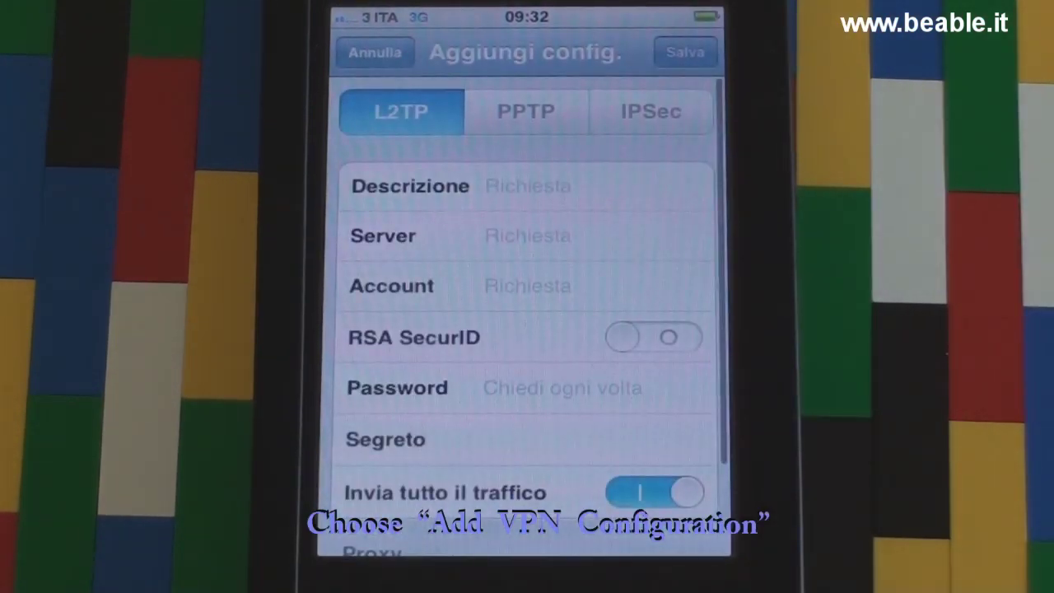
- Set the VPN profile type to Cisco IPSec with the description 'Beable'
{"action": "left_click", "coordinate": [650, 111]}
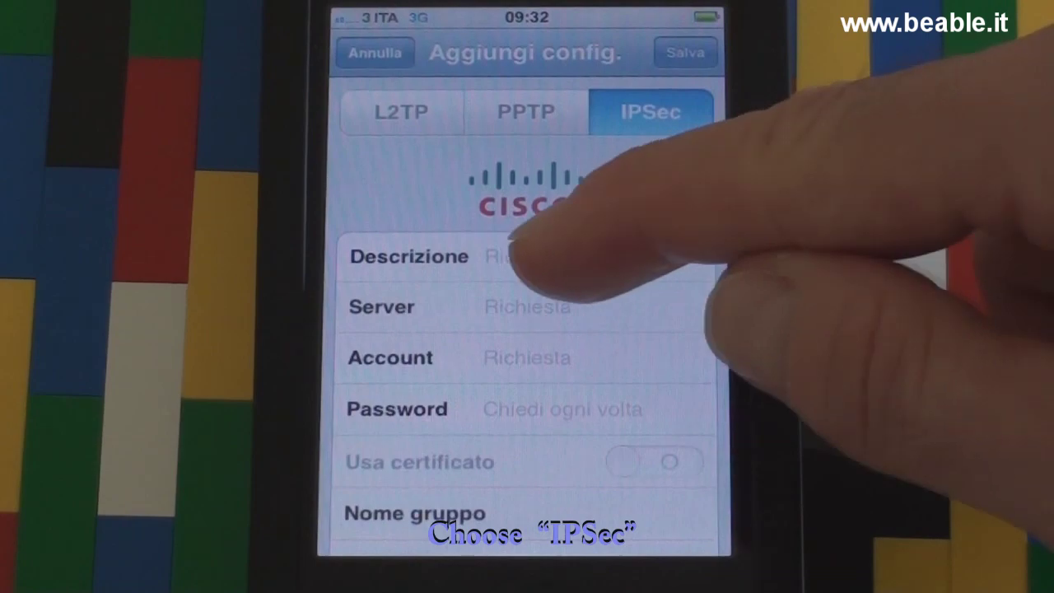
{"action": "left_click", "coordinate": [531, 256]}
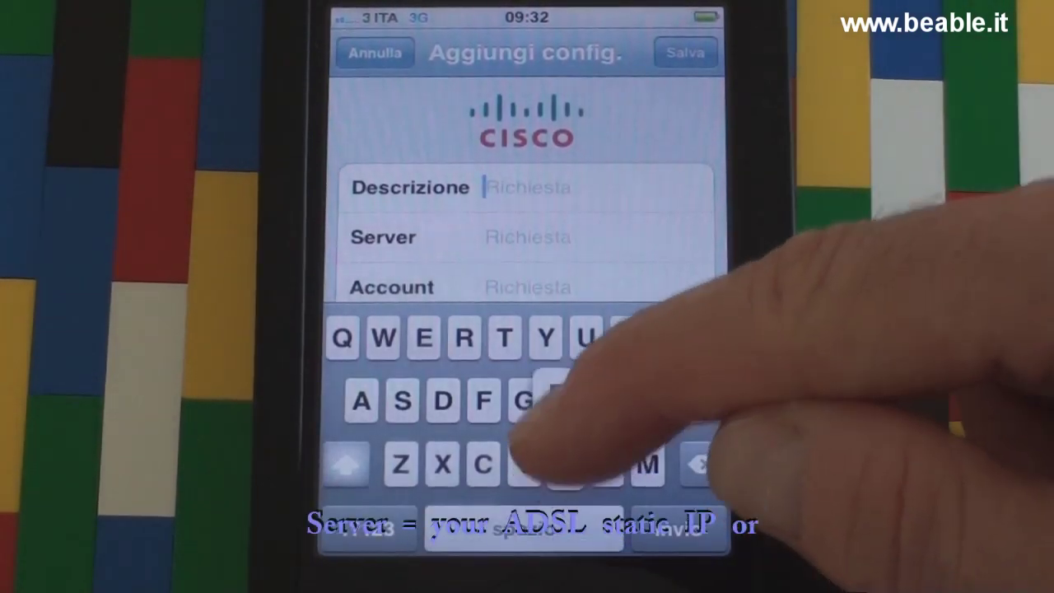
{"action": "type", "text": "Beab"}
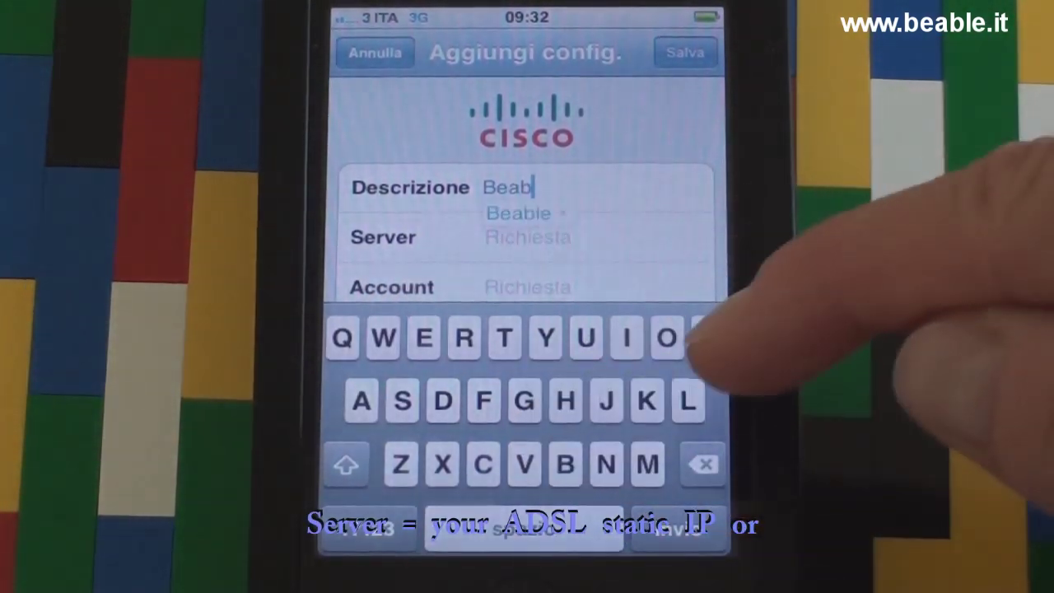
{"action": "type", "text": "le"}
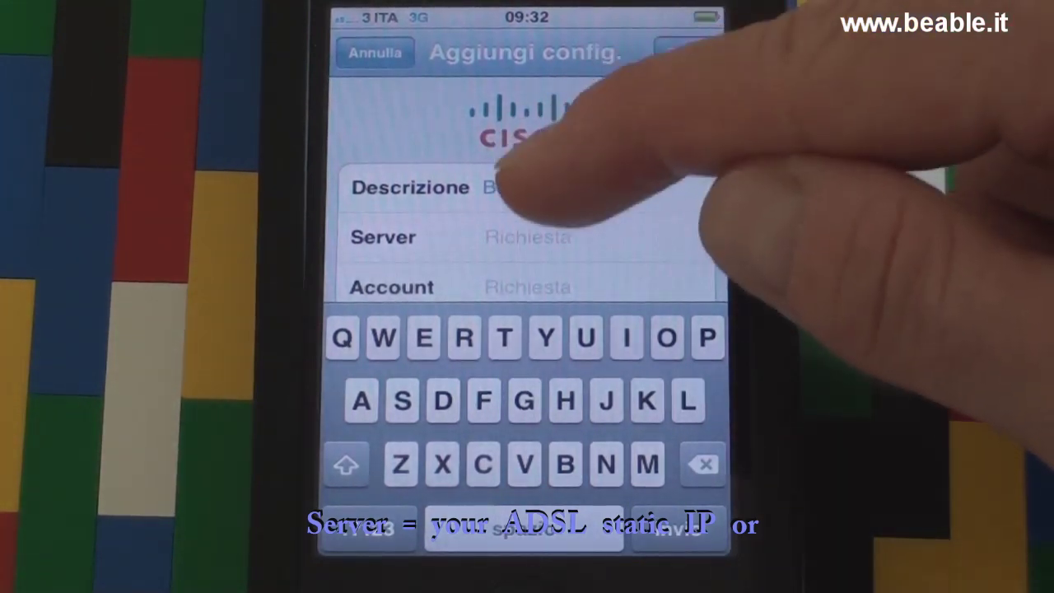
- Begin entering the server address in the profile's Server field
{"action": "left_click", "coordinate": [527, 237]}
{"action": "left_click", "coordinate": [367, 527]}
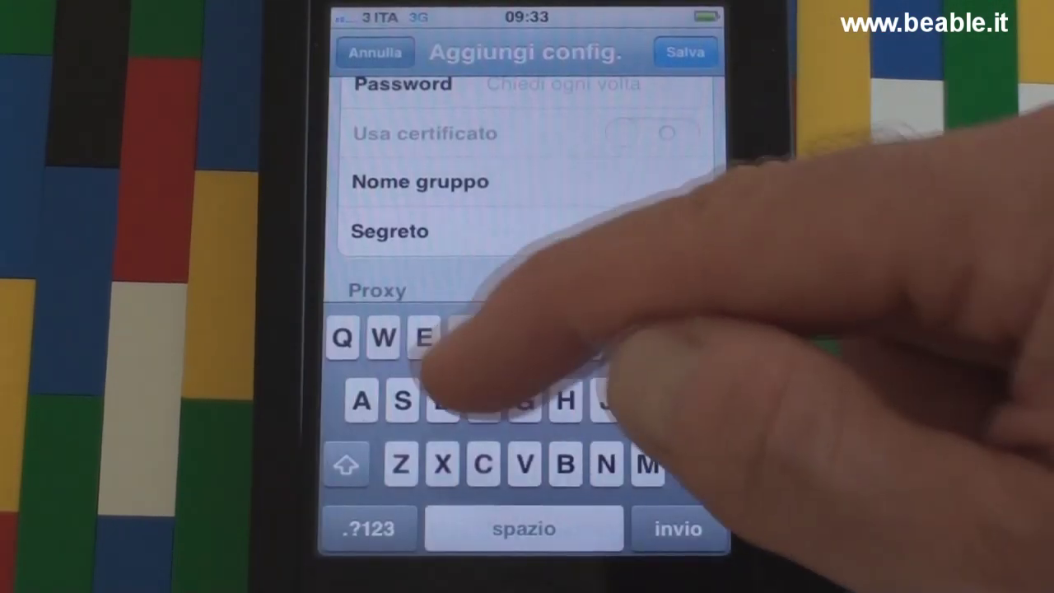
{"action": "type", "text": "co"}
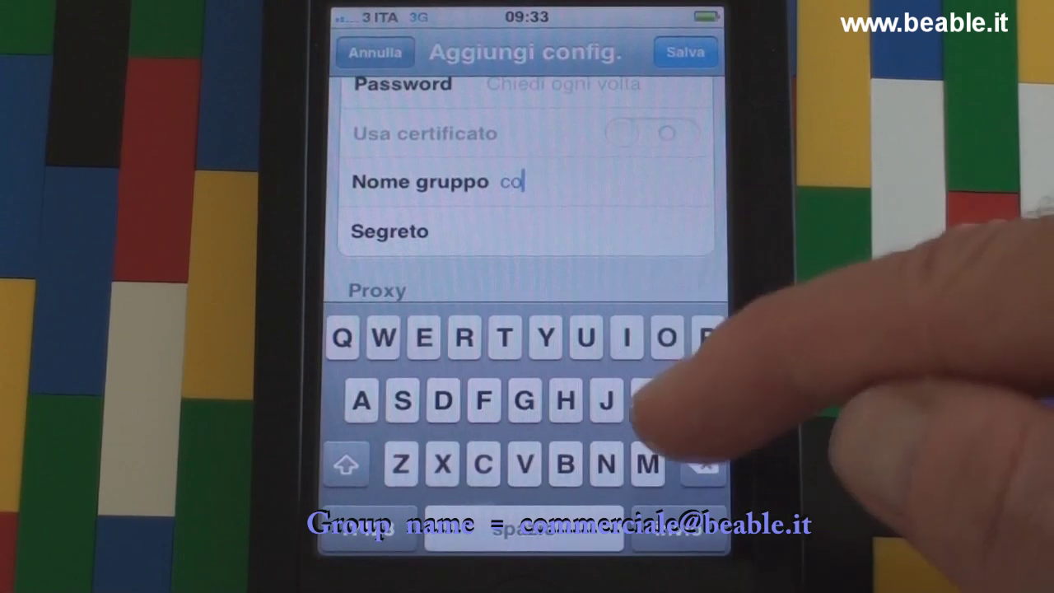
{"action": "type", "text": "mm"}
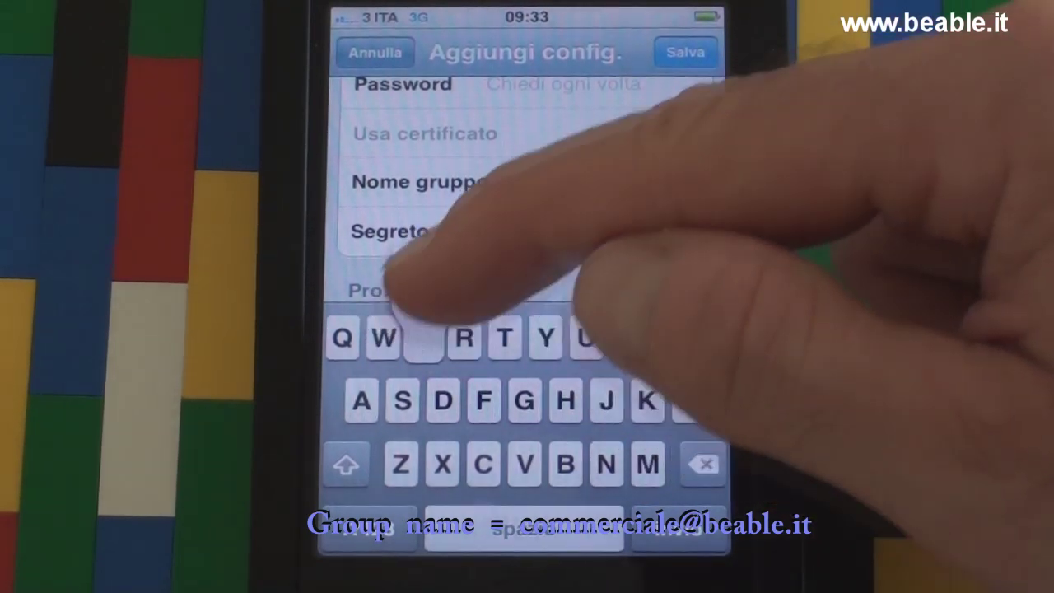